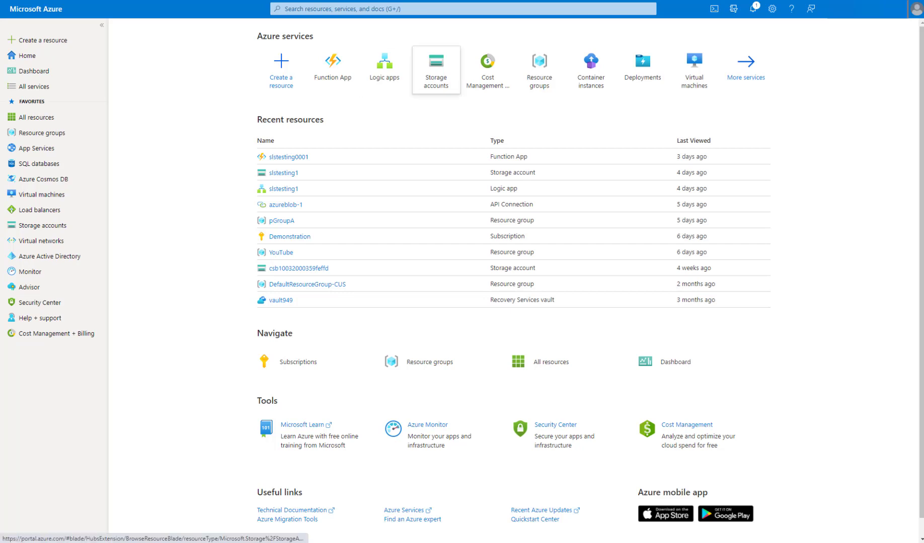
Start a new storage account in the YouTube resource group and name it slsjsonuserdata.
{"action": "left_click", "coordinate": [358, 9]}
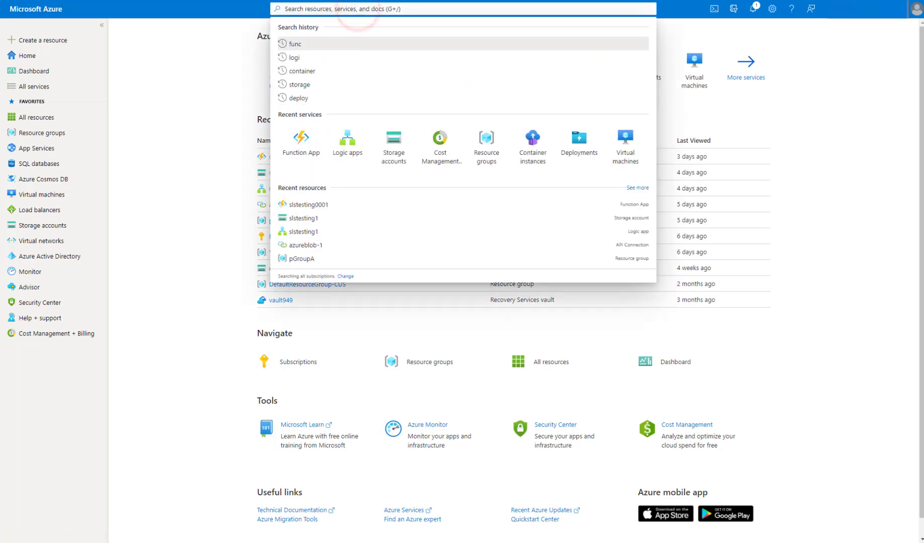
{"action": "left_click", "coordinate": [215, 60]}
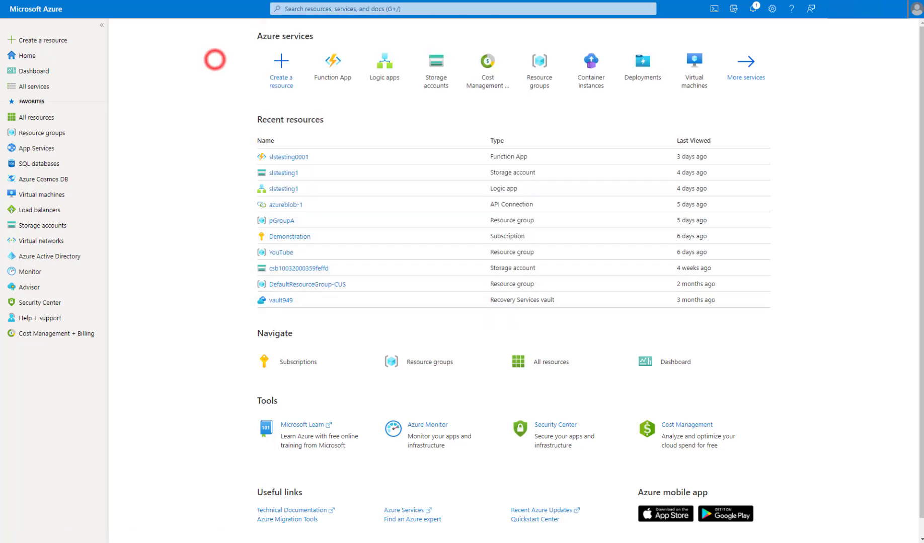
{"action": "left_click", "coordinate": [435, 80]}
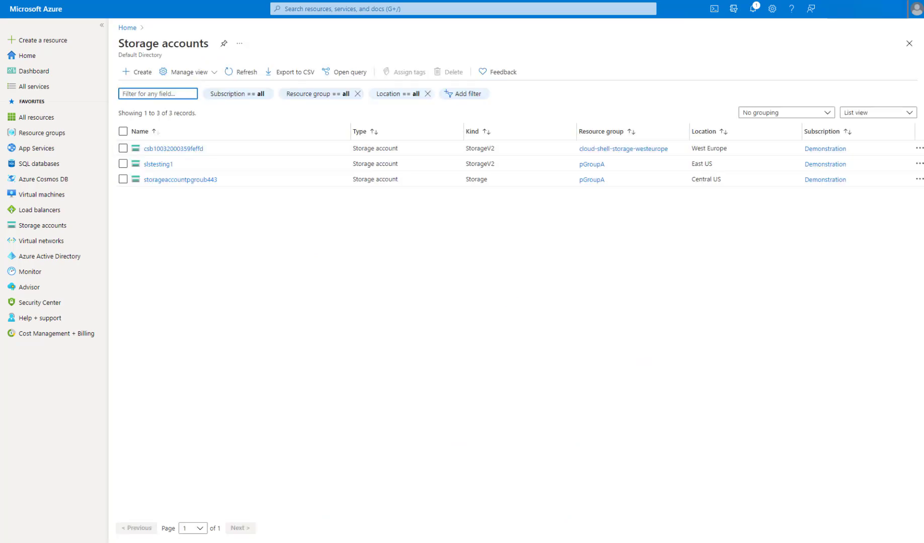
{"action": "left_click", "coordinate": [135, 70]}
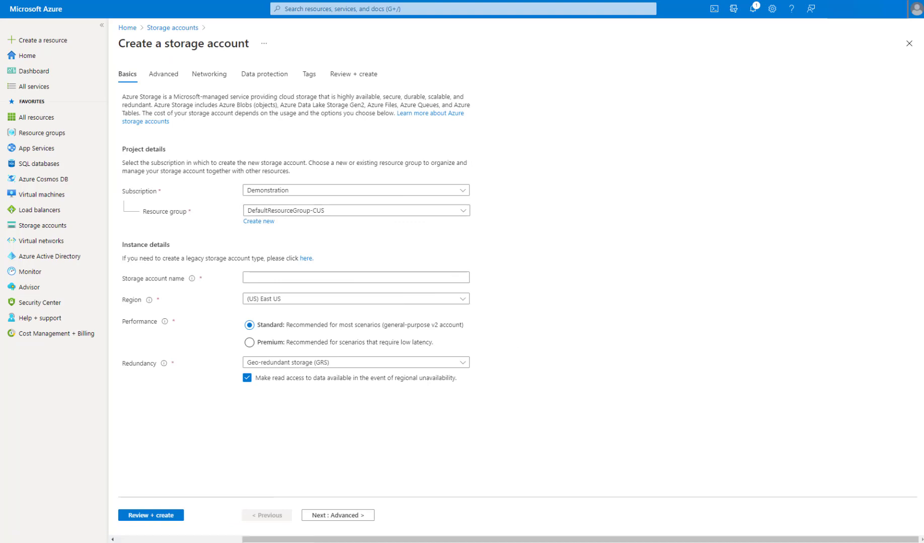
{"action": "left_click", "coordinate": [315, 210]}
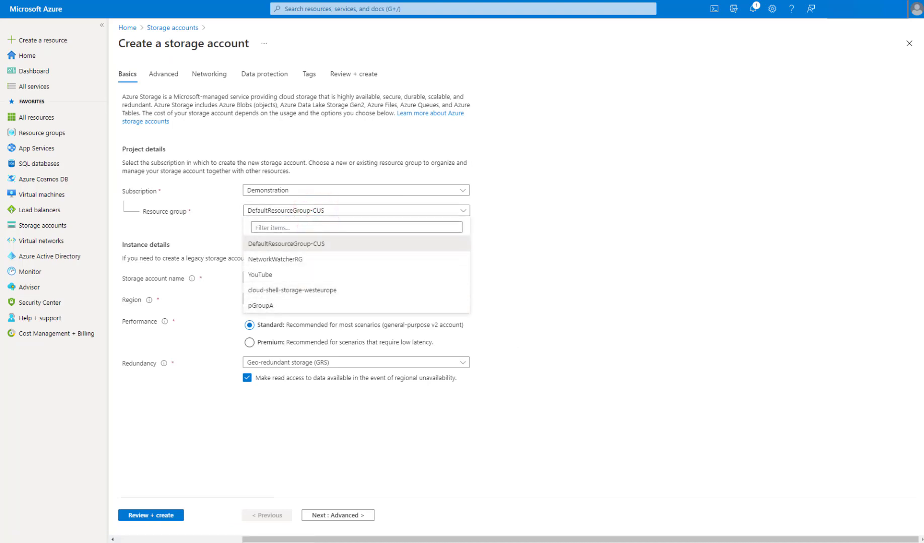
{"action": "left_click", "coordinate": [271, 275]}
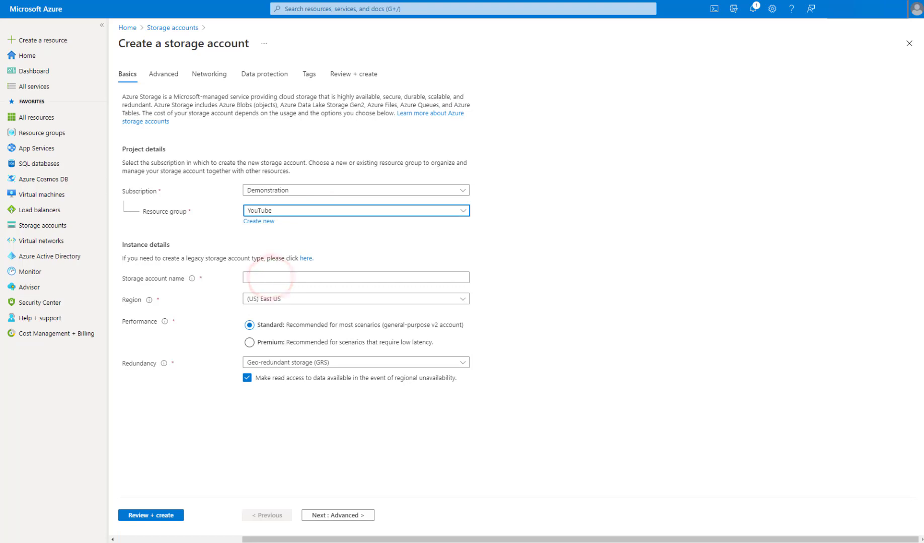
{"action": "left_click", "coordinate": [262, 277]}
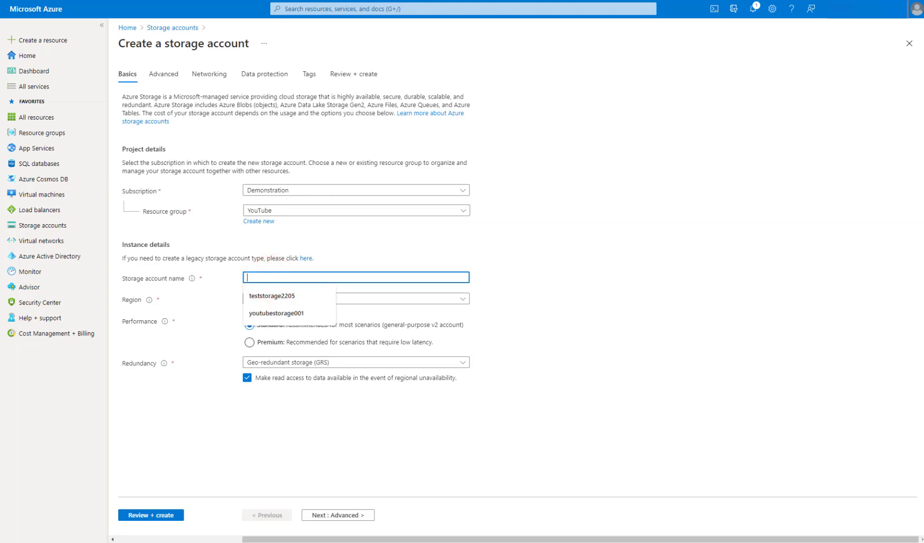
{"action": "type", "text": "sls"}
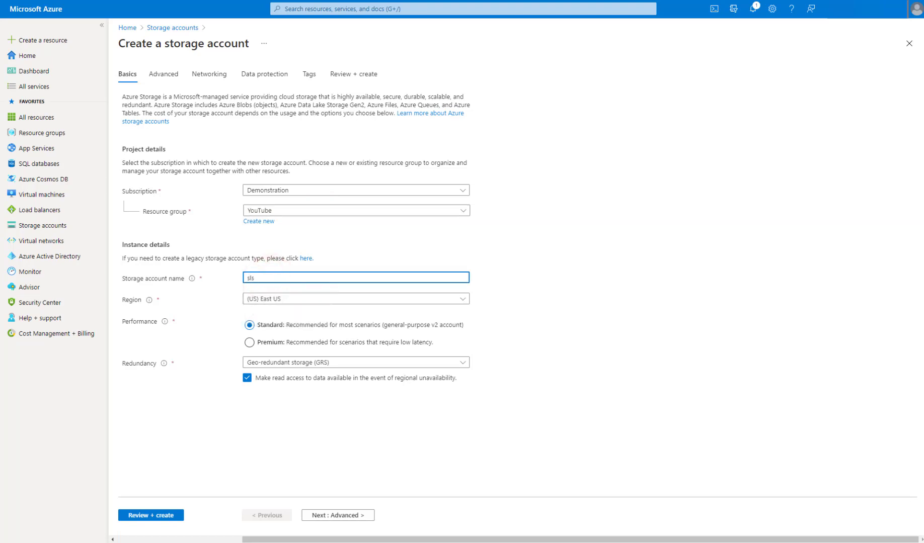
{"action": "type", "text": "jsonuserdata"}
Keep the default advanced, networking, data protection and tag settings, and create the storage account.
{"action": "left_click", "coordinate": [321, 516]}
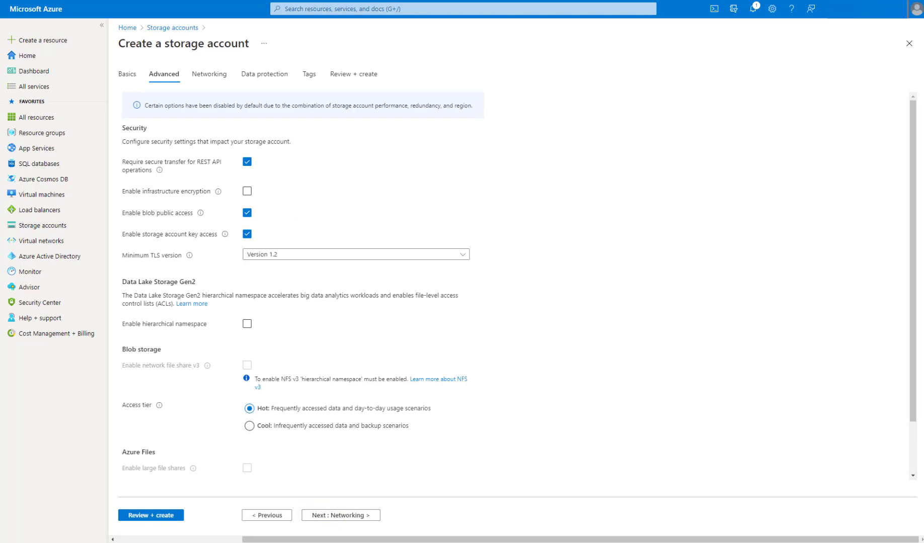
{"action": "left_click", "coordinate": [332, 515]}
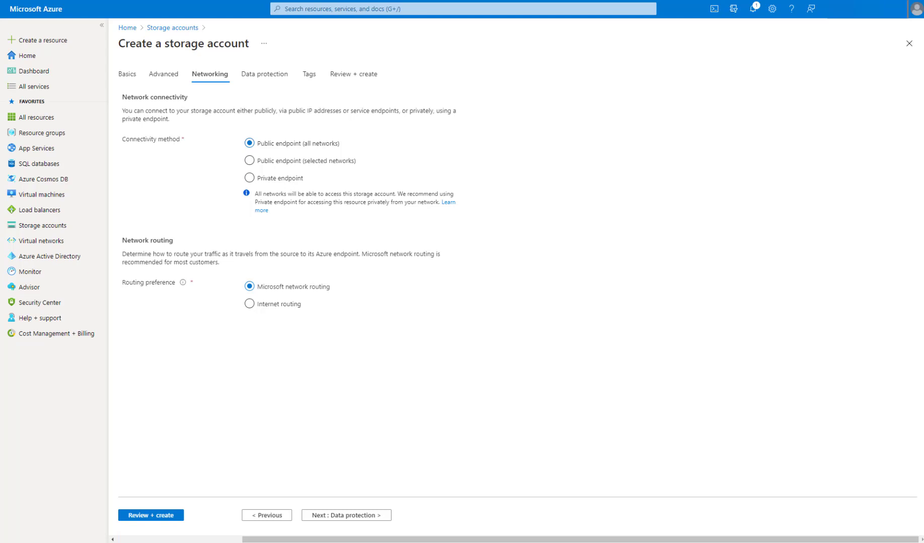
{"action": "left_click", "coordinate": [336, 514]}
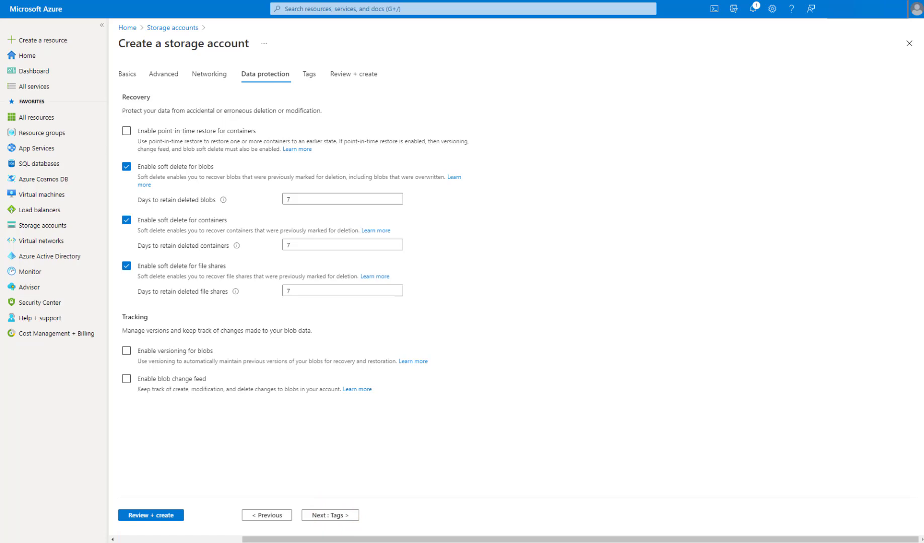
{"action": "left_click", "coordinate": [336, 515]}
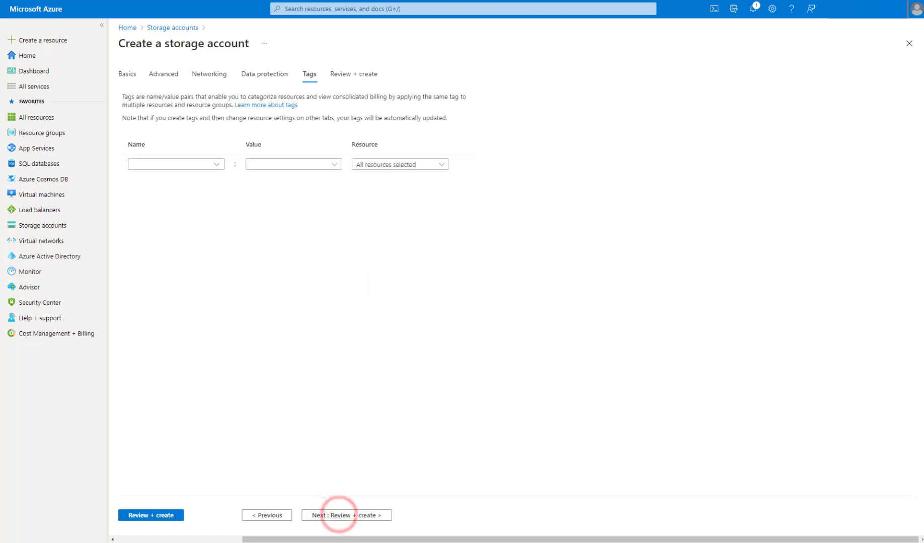
{"action": "left_click", "coordinate": [345, 515]}
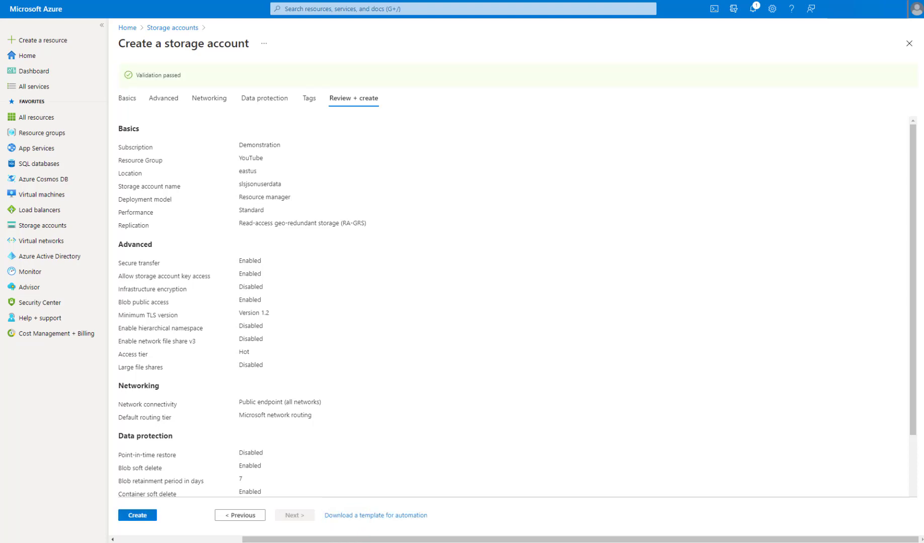
{"action": "left_click", "coordinate": [143, 515]}
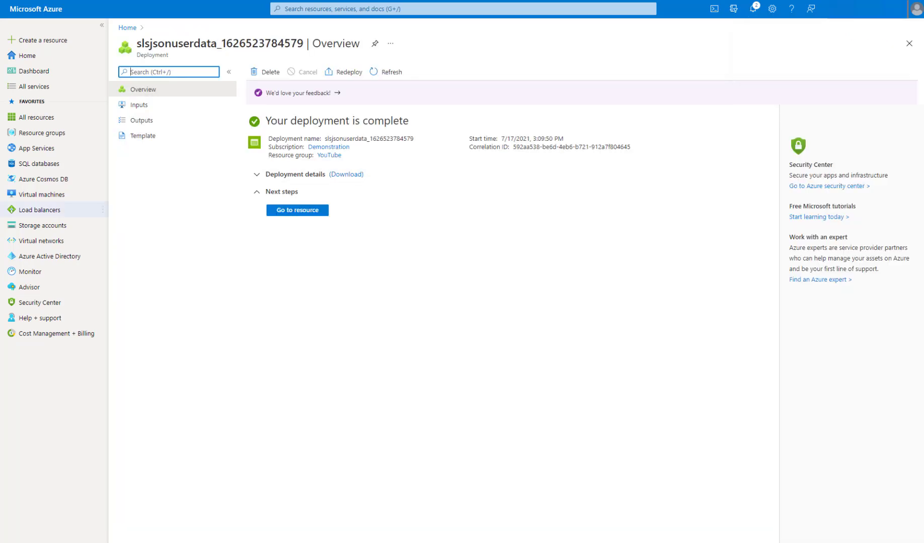
Create a container named userdata with private access in the new slsjsonuserdata storage account.
{"action": "left_click", "coordinate": [293, 211]}
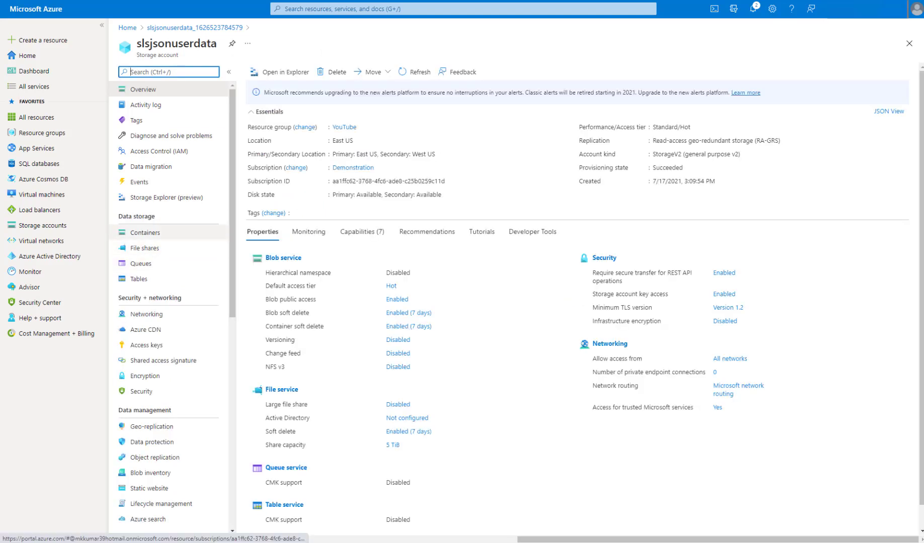
{"action": "left_click", "coordinate": [143, 233]}
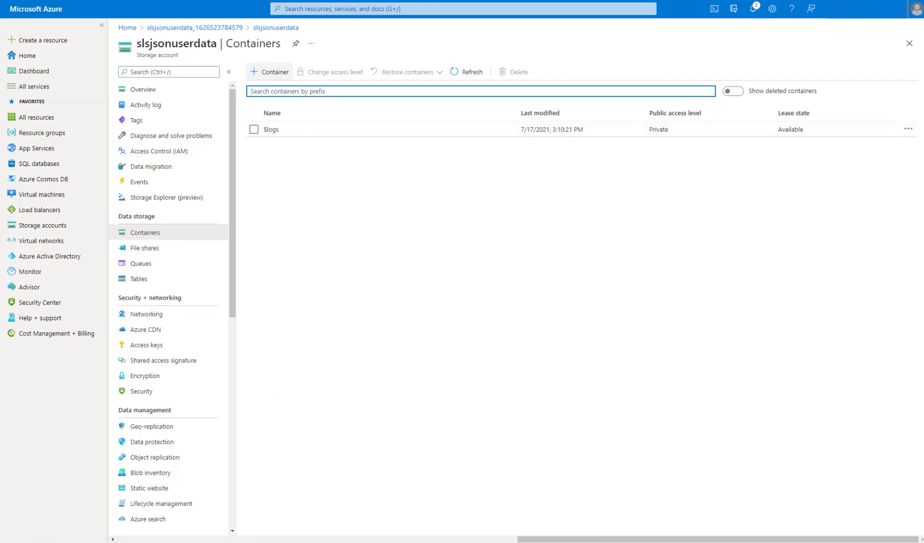
{"action": "left_click", "coordinate": [269, 72]}
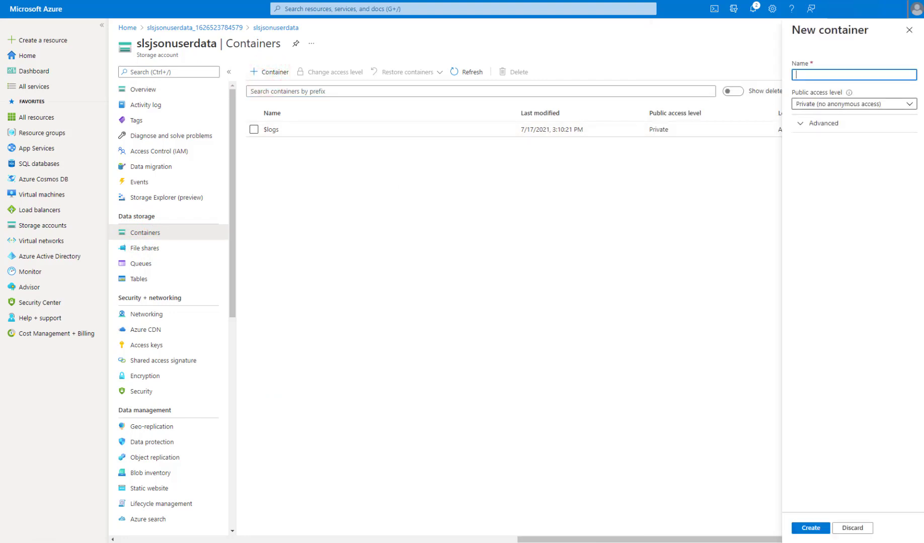
{"action": "left_click", "coordinate": [839, 104]}
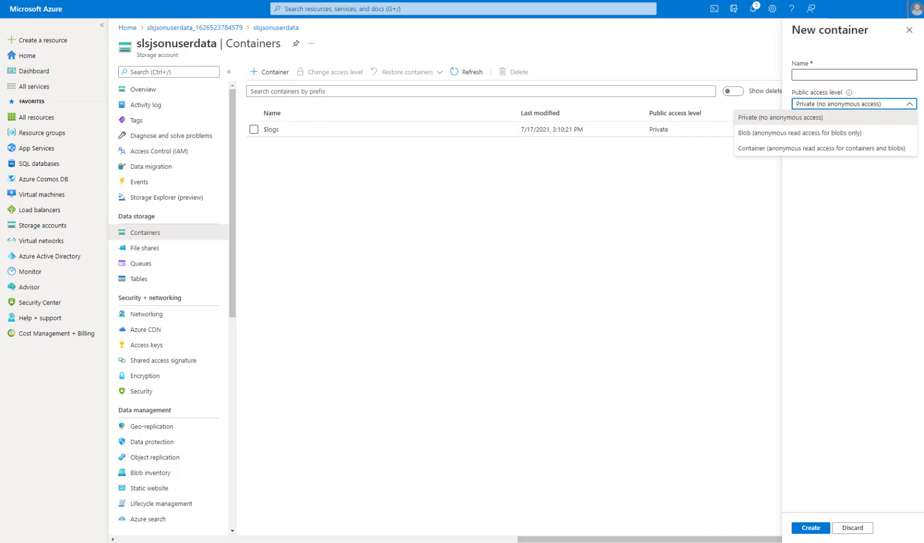
{"action": "left_click", "coordinate": [802, 70]}
{"action": "left_click", "coordinate": [816, 74]}
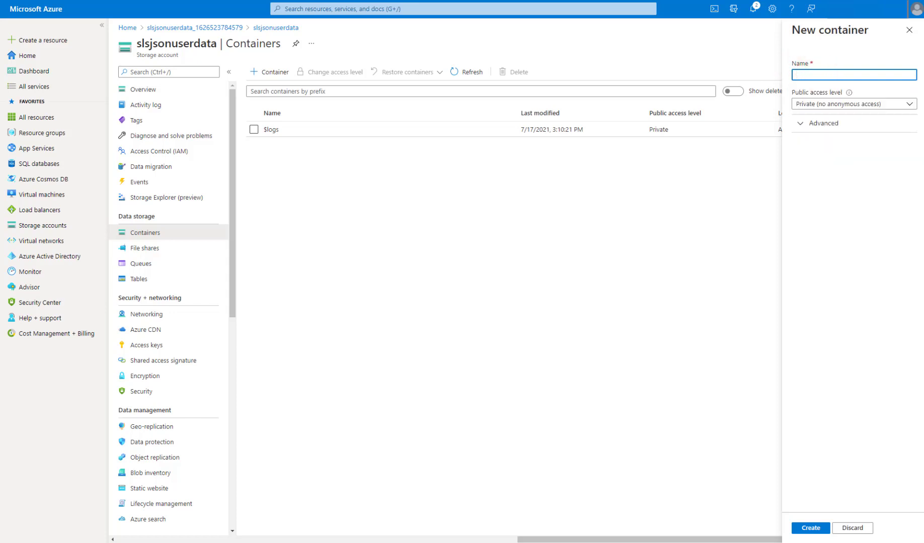
{"action": "type", "text": "userdata"}
{"action": "left_click", "coordinate": [798, 133]}
{"action": "left_click", "coordinate": [810, 528]}
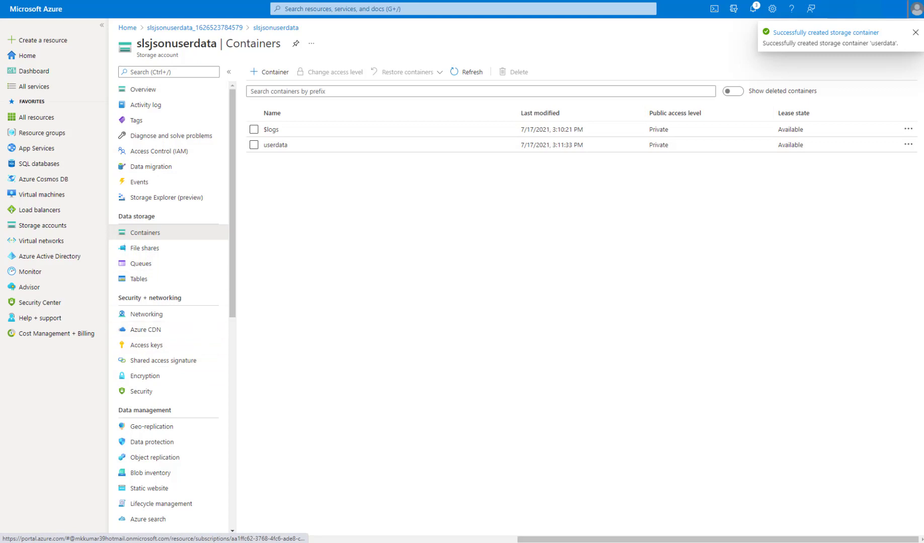
Look at the storage account's blob containers in Storage Explorer (preview).
{"action": "left_click", "coordinate": [155, 197]}
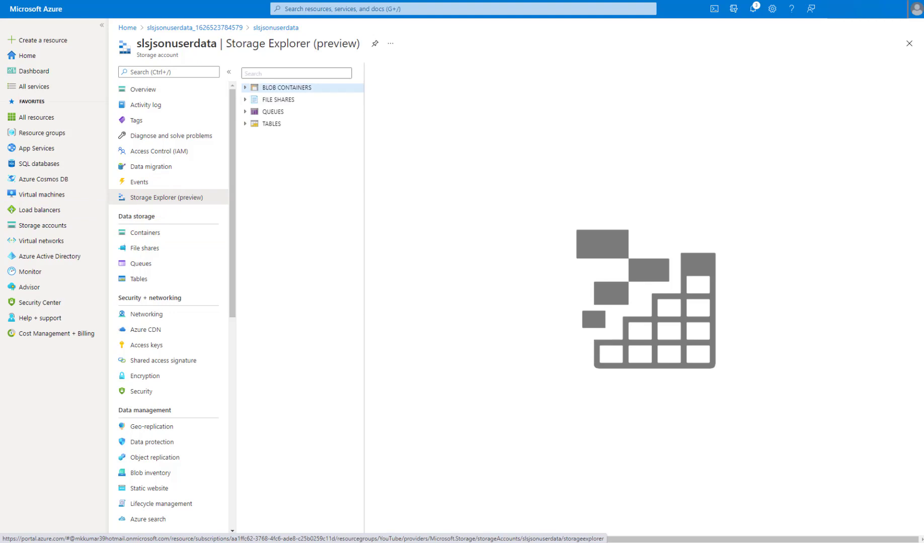
{"action": "left_click", "coordinate": [245, 87]}
{"action": "left_click", "coordinate": [296, 100]}
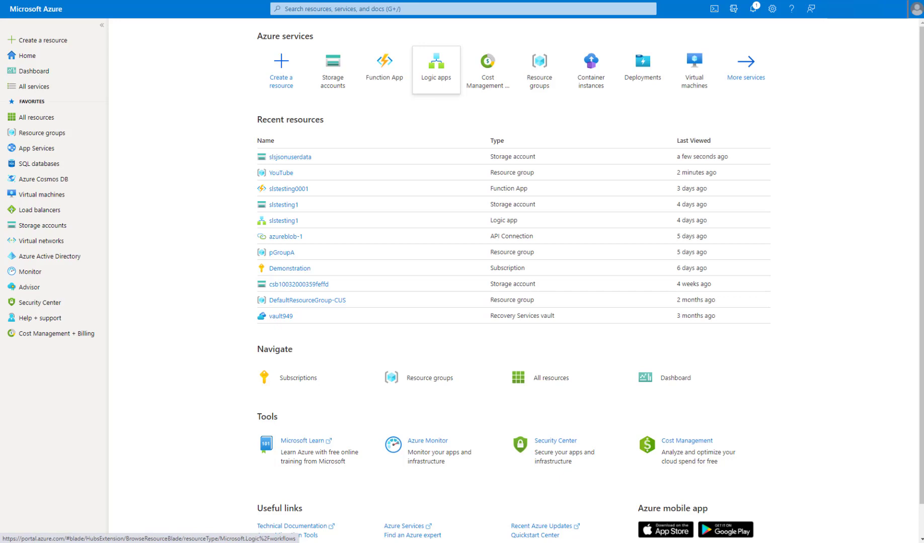
Create a Consumption logic app named slslogicappuserdata in the YouTube resource group, keeping the East US region.
{"action": "left_click", "coordinate": [438, 75]}
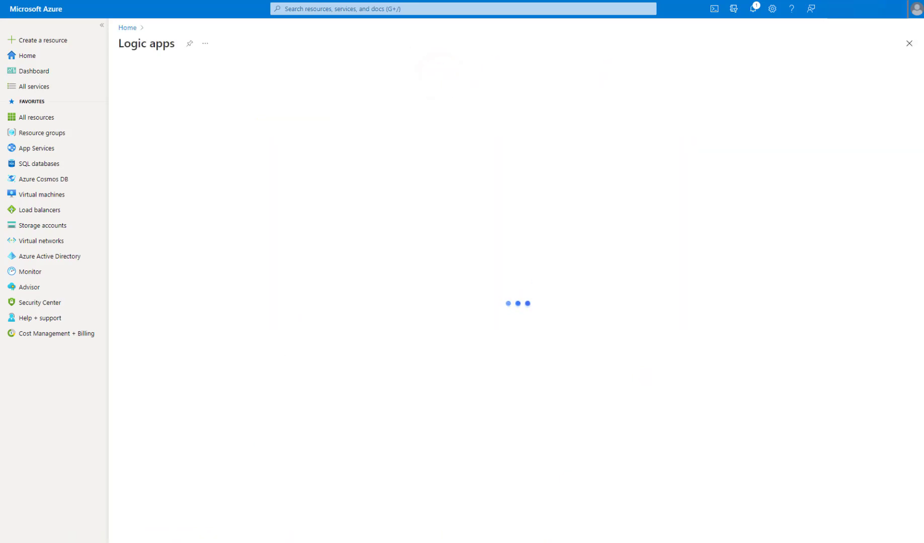
{"action": "left_click", "coordinate": [136, 72]}
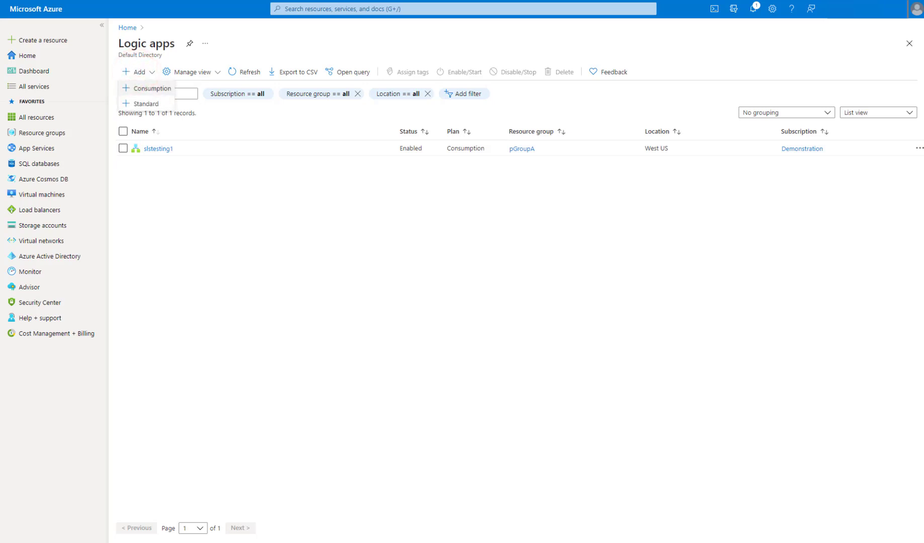
{"action": "left_click", "coordinate": [153, 89]}
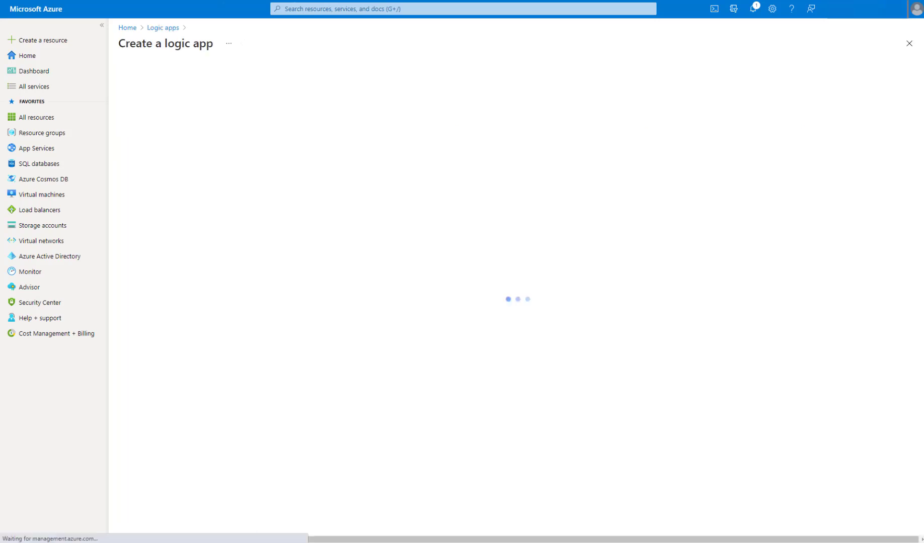
{"action": "left_click", "coordinate": [457, 177]}
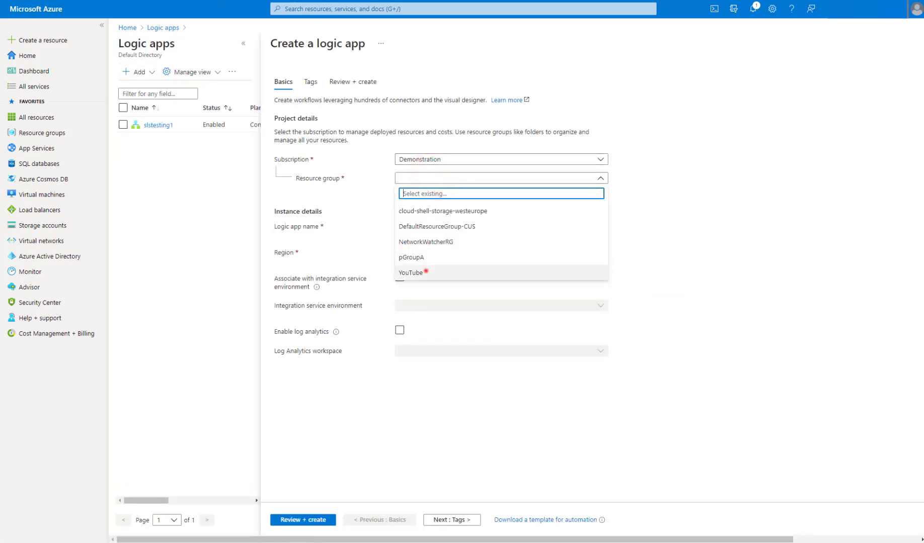
{"action": "left_click", "coordinate": [424, 272]}
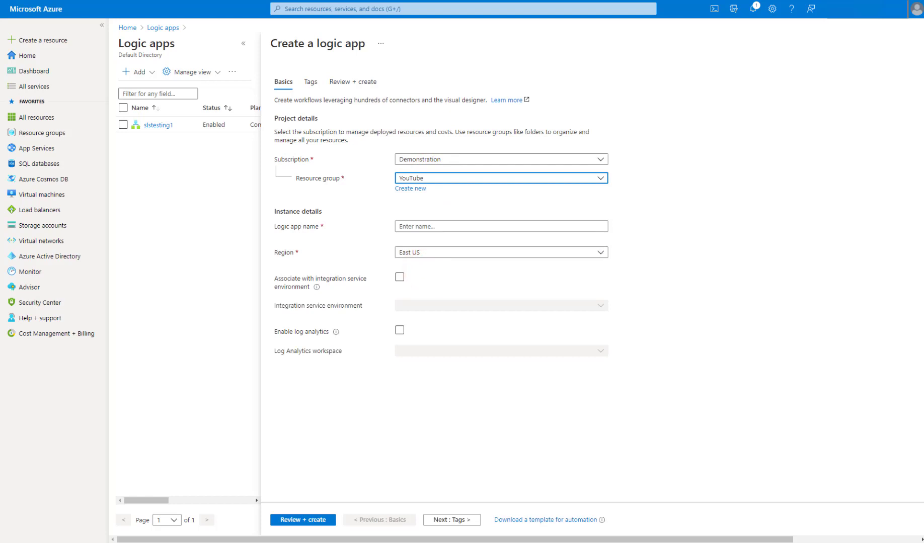
{"action": "left_click", "coordinate": [410, 226]}
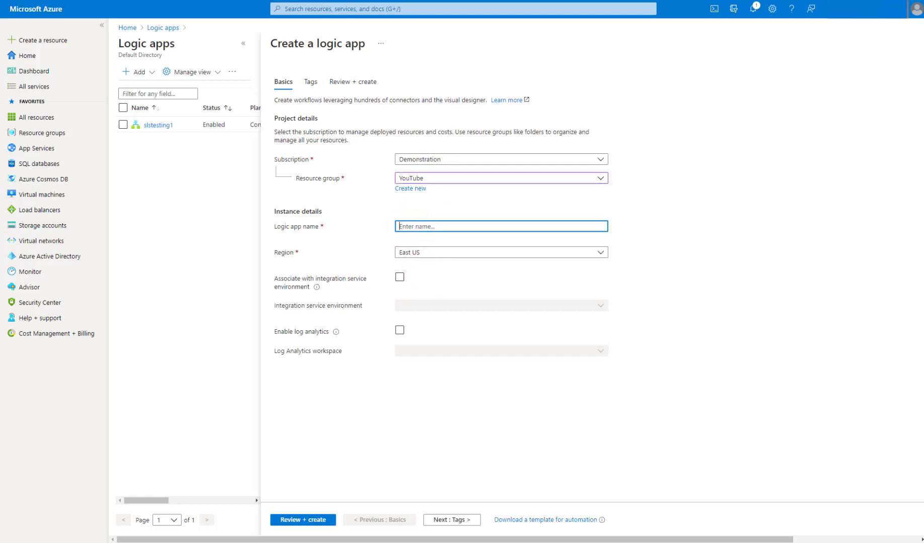
{"action": "type", "text": "slslogicappuserdata"}
{"action": "left_click", "coordinate": [760, 293]}
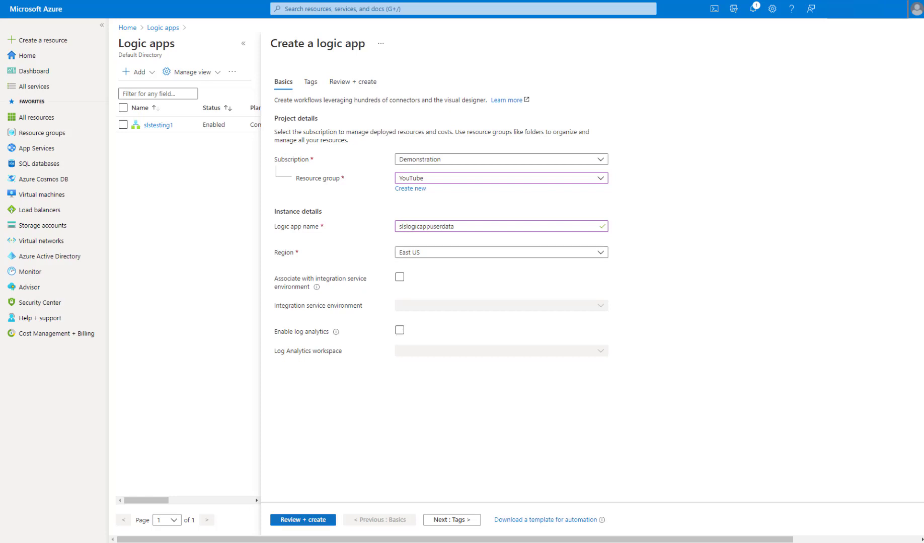
{"action": "left_click", "coordinate": [309, 520]}
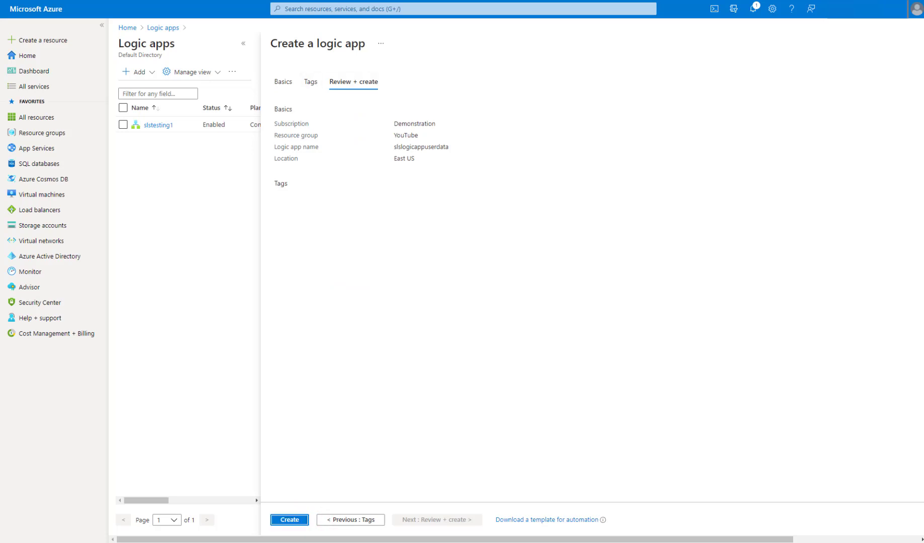
{"action": "left_click", "coordinate": [288, 521]}
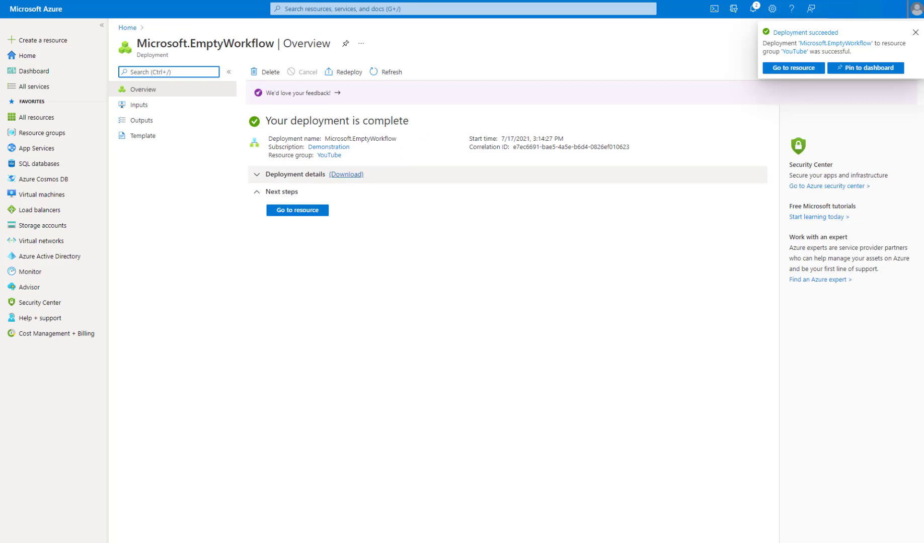
Start the new logic app's workflow with the "When a HTTP request is received" trigger and add its Method parameter.
{"action": "left_click", "coordinate": [297, 210]}
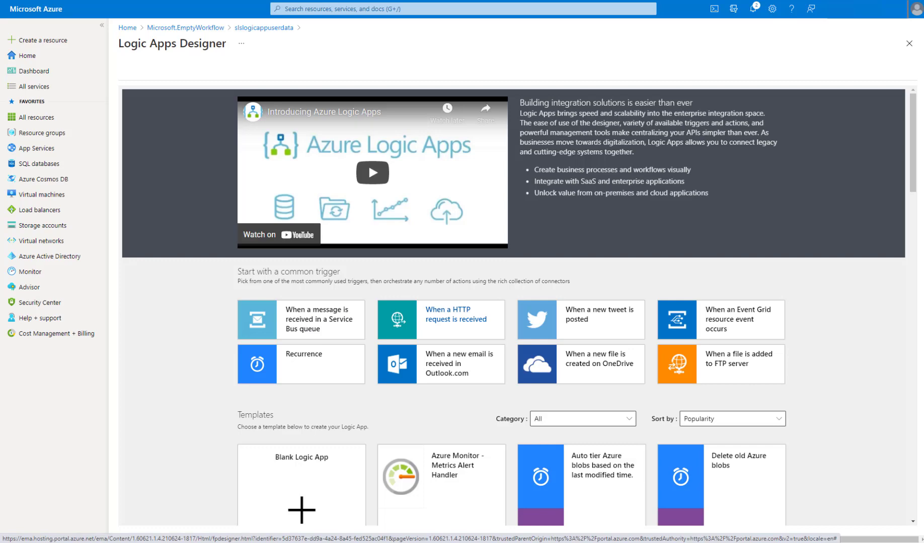
{"action": "left_click", "coordinate": [446, 323]}
{"action": "left_click", "coordinate": [507, 130]}
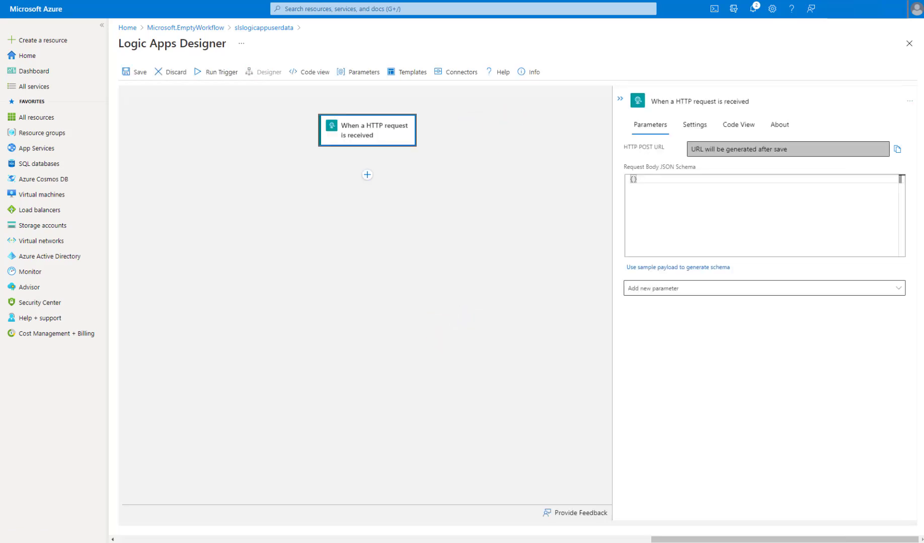
{"action": "left_click", "coordinate": [660, 289]}
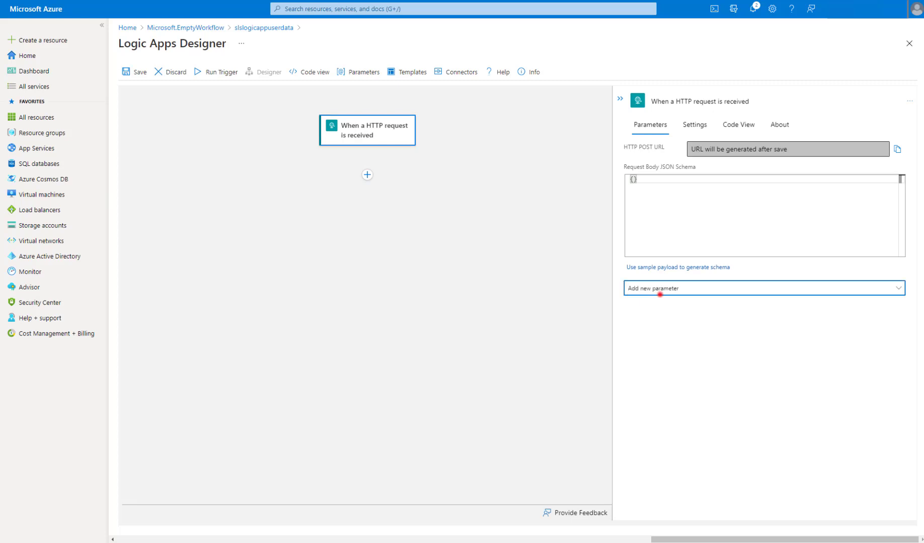
{"action": "left_click", "coordinate": [647, 333]}
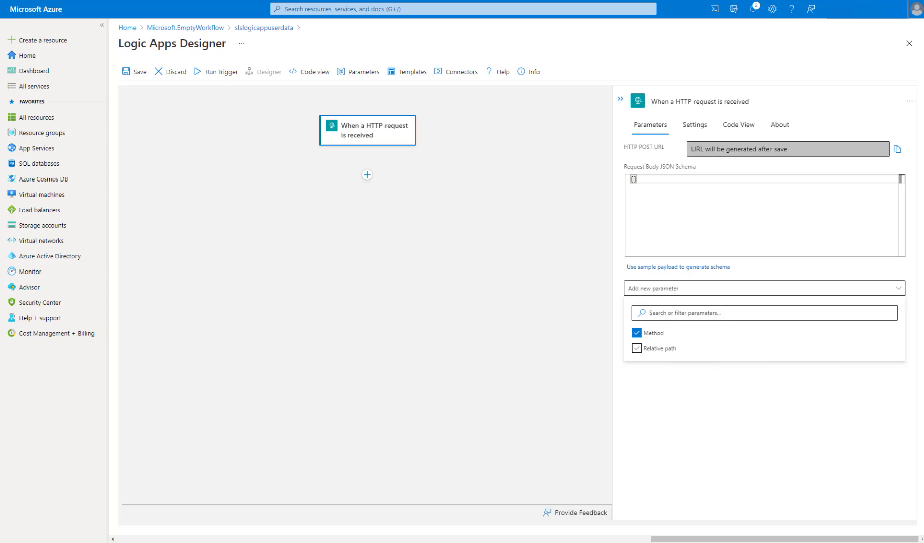
Set the trigger's method to POST and generate its body schema from a sample payload with action "create", userid "1234" and userdata "abc".
{"action": "left_click", "coordinate": [659, 394]}
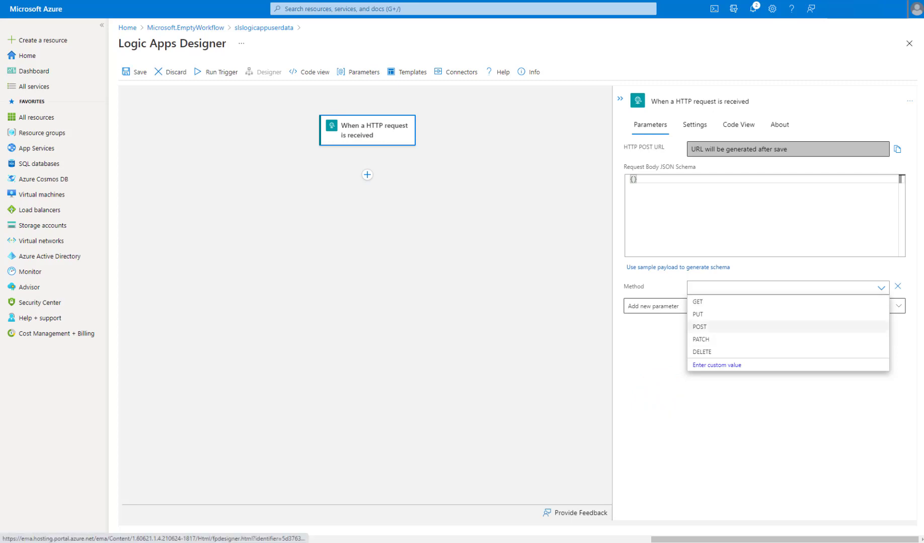
{"action": "left_click", "coordinate": [705, 327]}
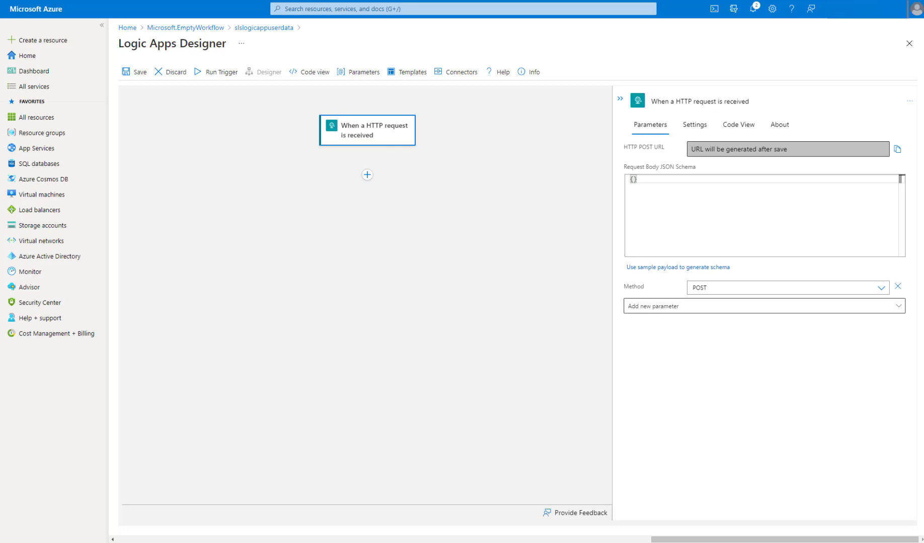
{"action": "left_click", "coordinate": [661, 203]}
{"action": "left_click", "coordinate": [648, 269]}
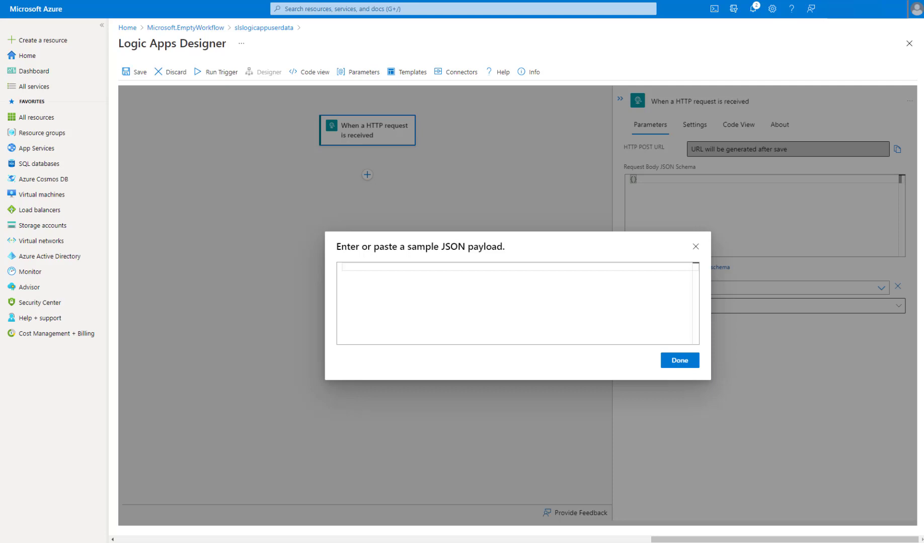
{"action": "left_click", "coordinate": [421, 280]}
{"action": "type", "text": "{     \"action\":\"create\",     \"userid\":\"1234\",     \"userdata\":\"abc\"  }"}
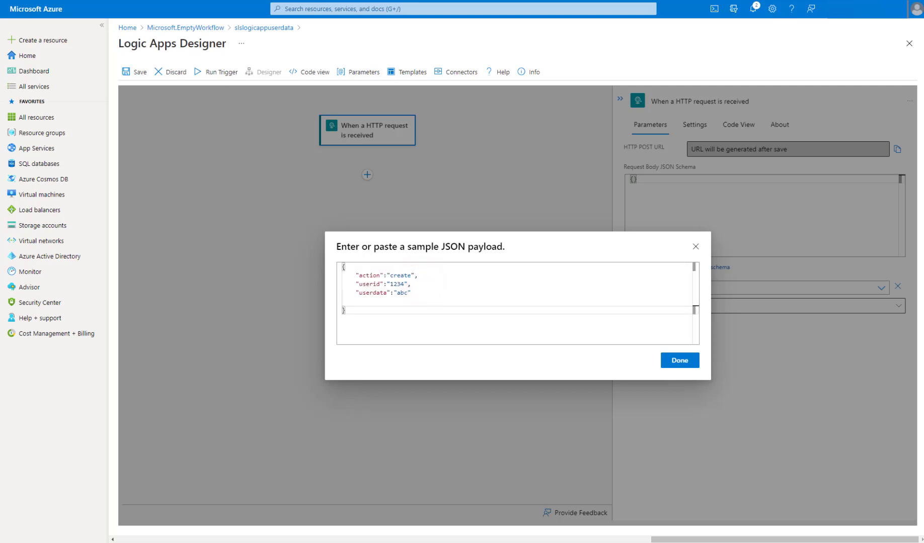
{"action": "double_click", "coordinate": [369, 276]}
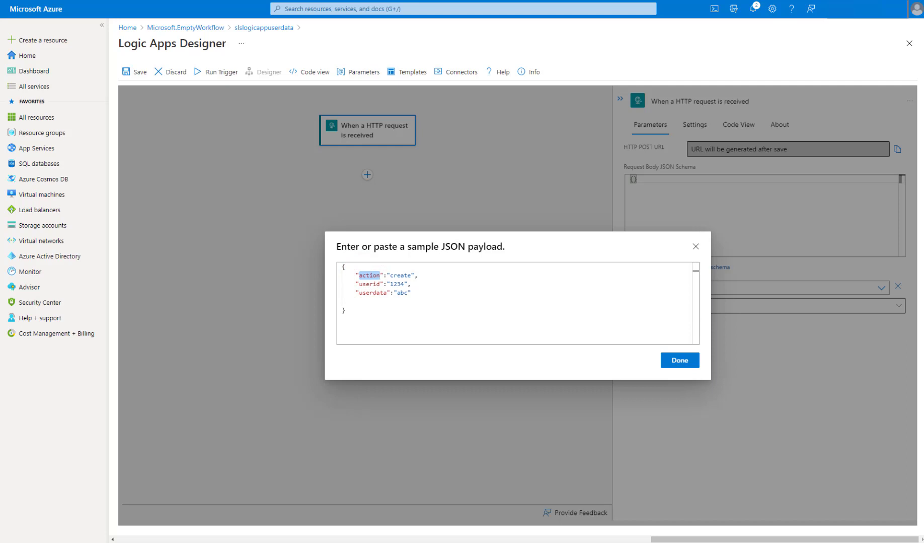
{"action": "left_click", "coordinate": [366, 283]}
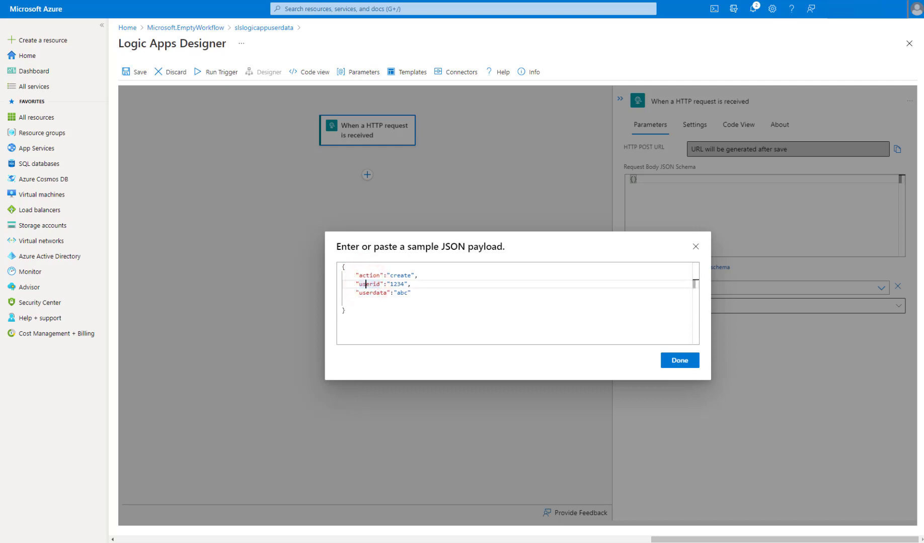
{"action": "left_click", "coordinate": [680, 361]}
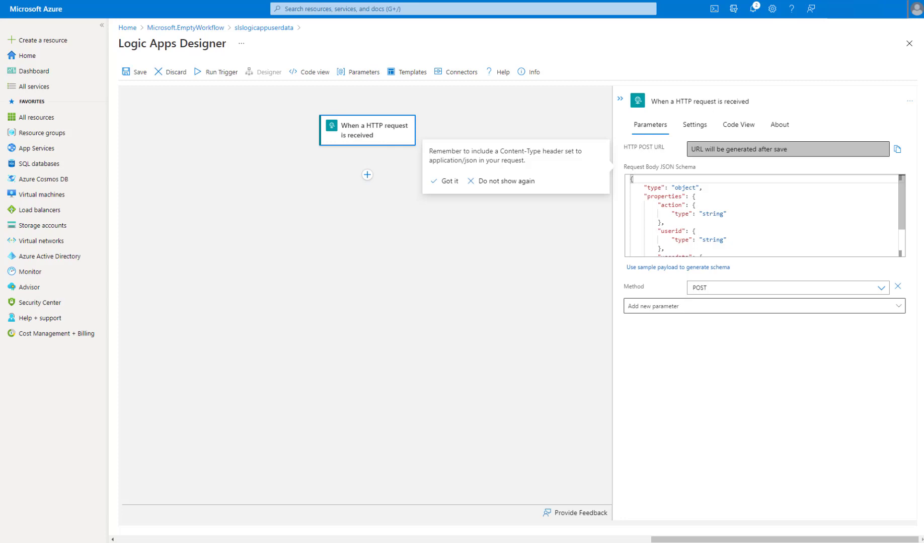
{"action": "scroll", "coordinate": [762, 215], "scroll_direction": "down", "scroll_amount": 2}
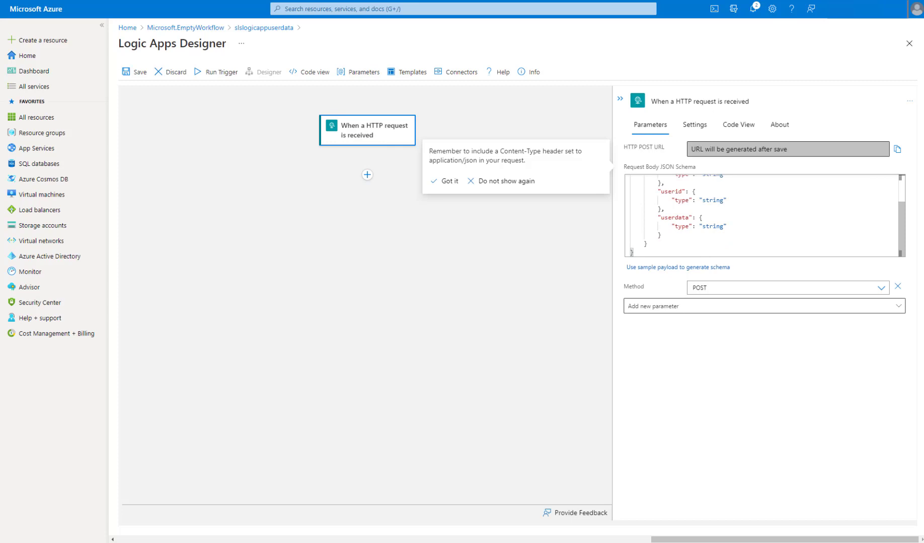
{"action": "left_click", "coordinate": [710, 227]}
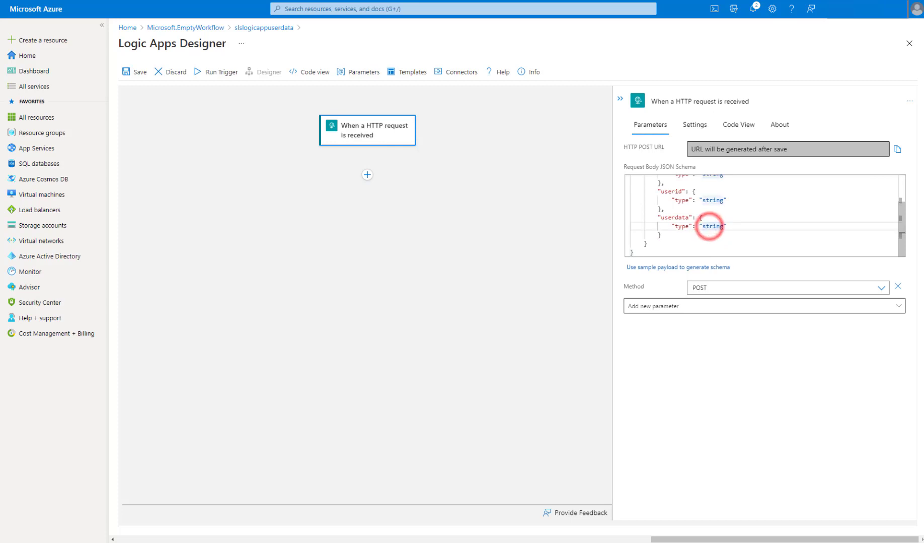
{"action": "scroll", "coordinate": [710, 222], "scroll_direction": "up", "scroll_amount": 3}
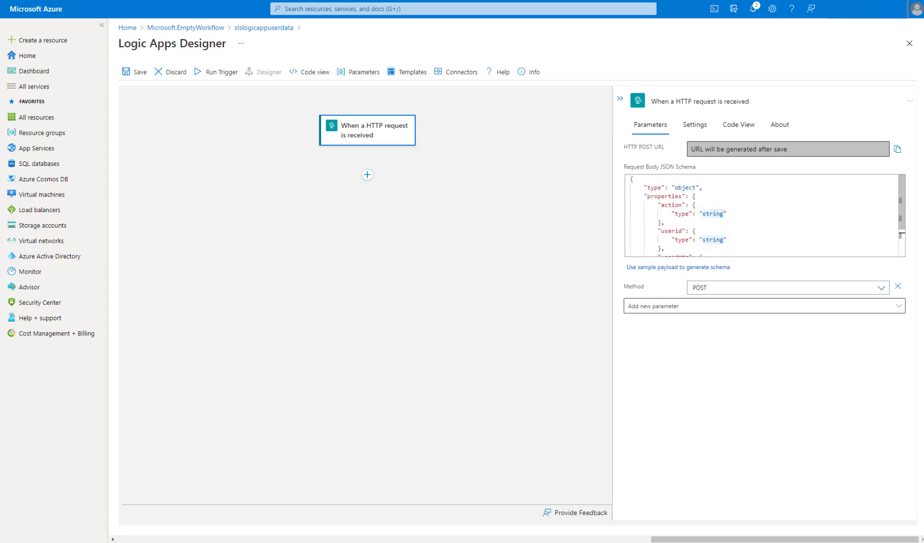
Add a Condition control action directly after the HTTP request trigger.
{"action": "left_click", "coordinate": [367, 174]}
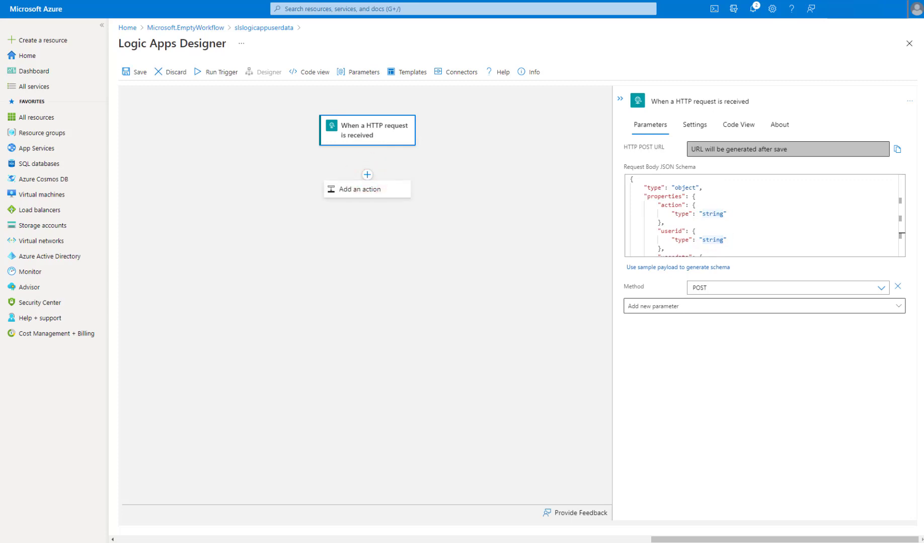
{"action": "left_click", "coordinate": [357, 191]}
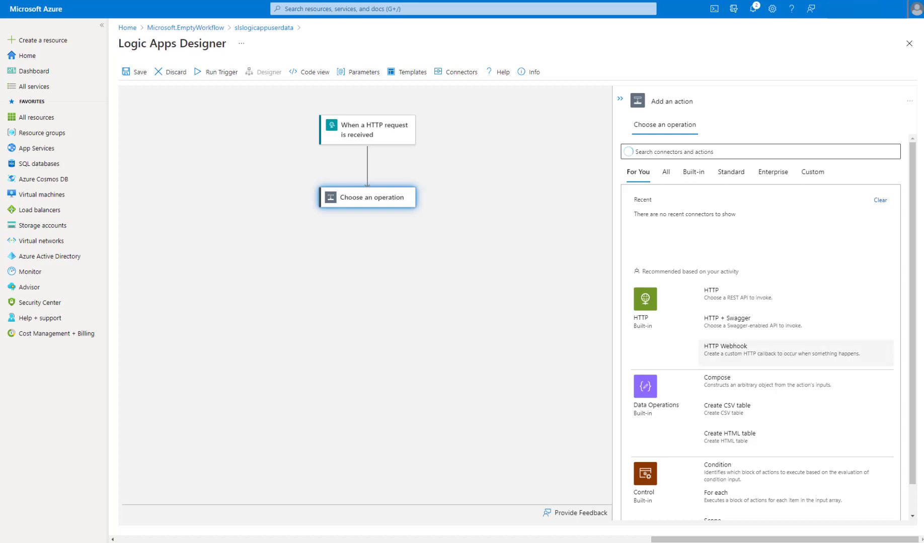
{"action": "scroll", "coordinate": [777, 356], "scroll_direction": "down", "scroll_amount": 1}
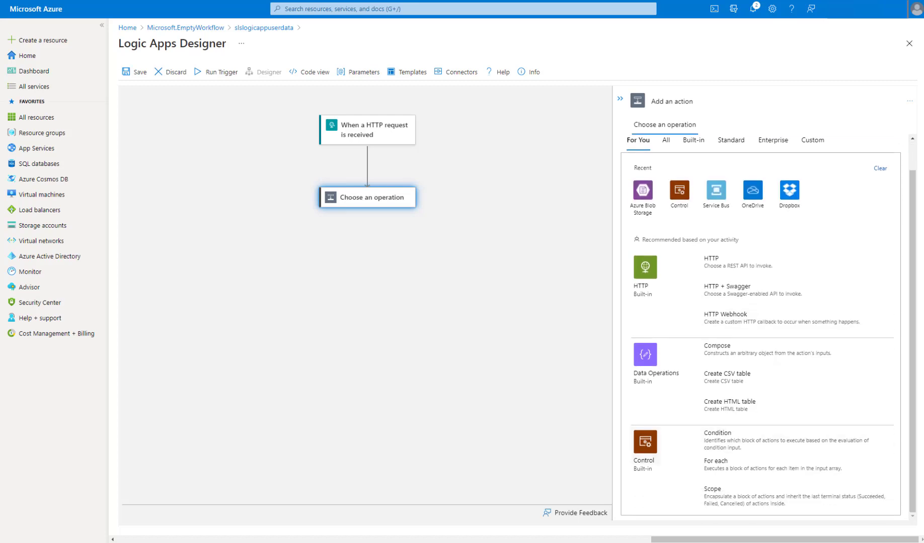
{"action": "left_click", "coordinate": [646, 442]}
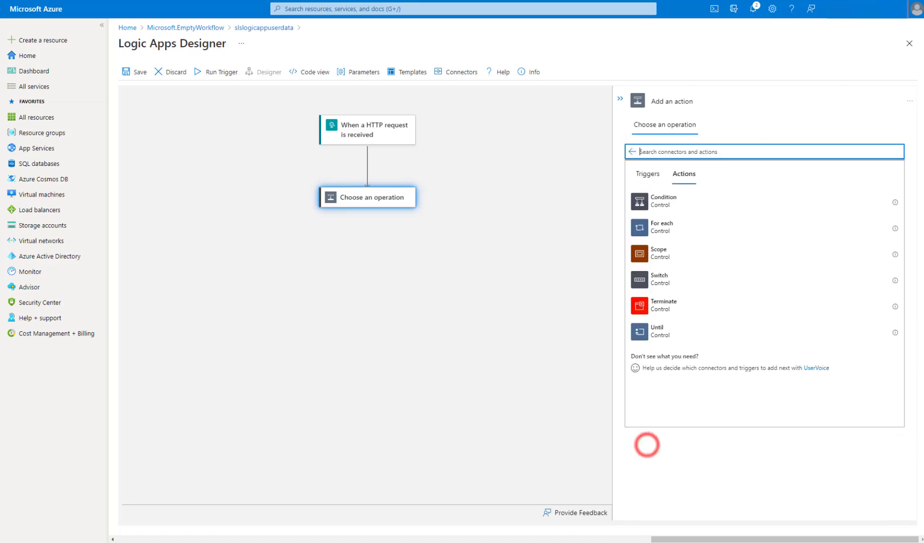
{"action": "left_click", "coordinate": [662, 201]}
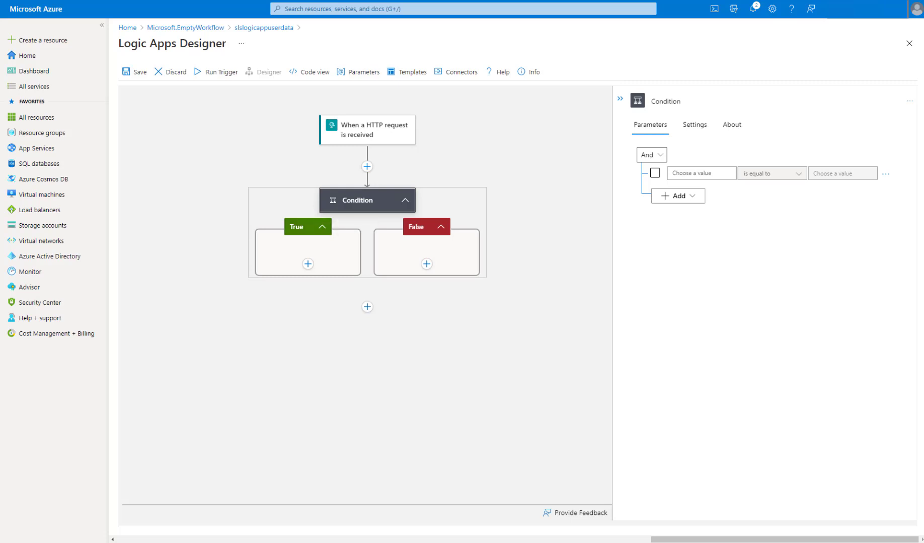
Add the Azure Blob Storage "Create blob (V2)" action to the condition's True branch.
{"action": "left_click", "coordinate": [308, 263]}
{"action": "left_click", "coordinate": [297, 279]}
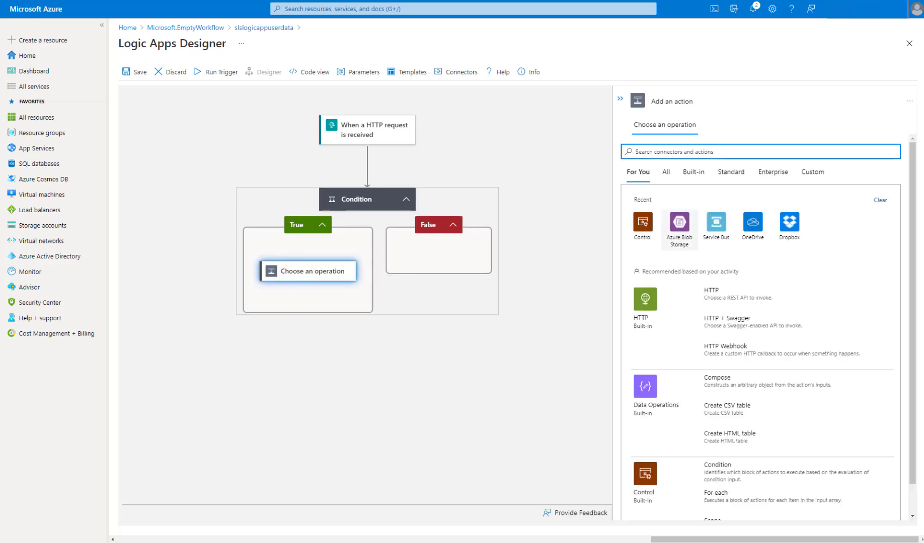
{"action": "left_click", "coordinate": [679, 227]}
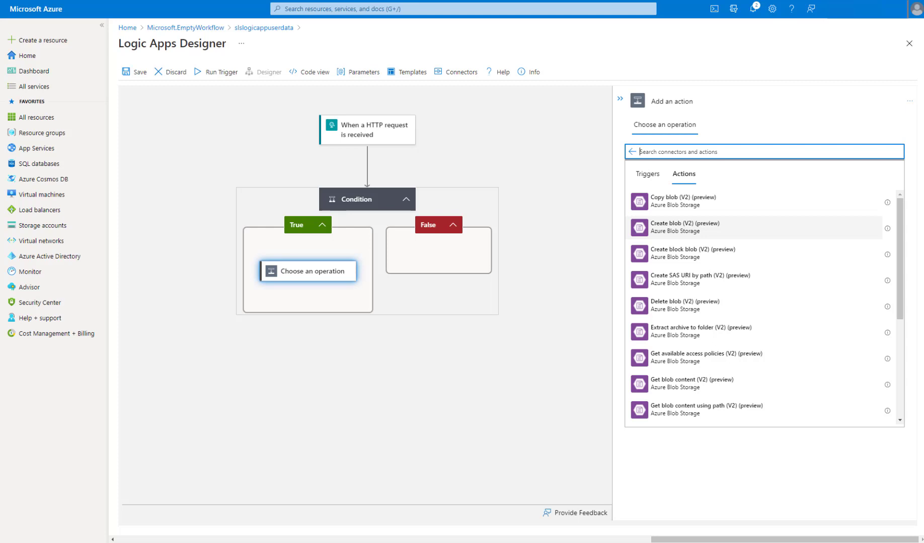
{"action": "left_click", "coordinate": [669, 229]}
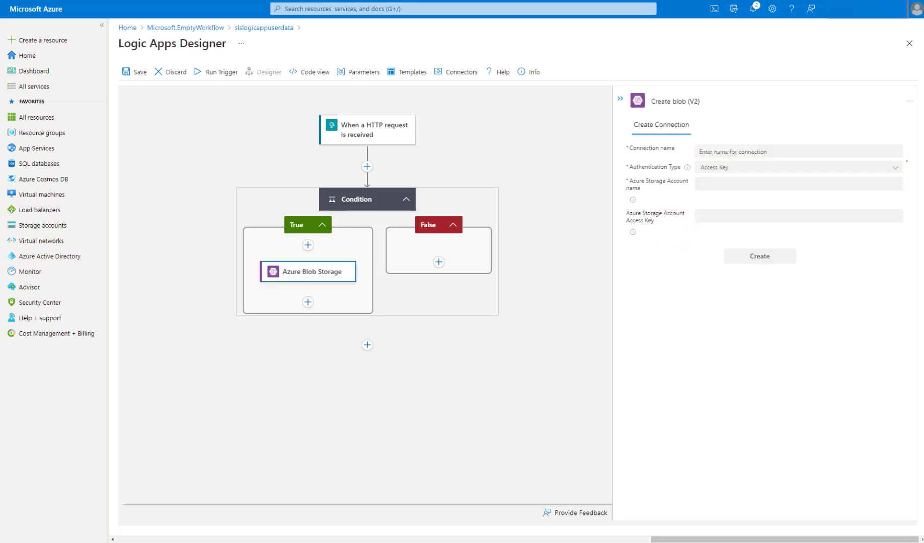
Name the blob connection slsblogconnection and enter slsjsonuserdata as its storage account name, keeping Access Key authentication.
{"action": "type", "text": "slsblogconnection"}
{"action": "key", "text": "Tab"}
{"action": "key", "text": "Tab"}
{"action": "type", "text": "slsjsonuserdata"}
{"action": "key", "text": "Tab"}
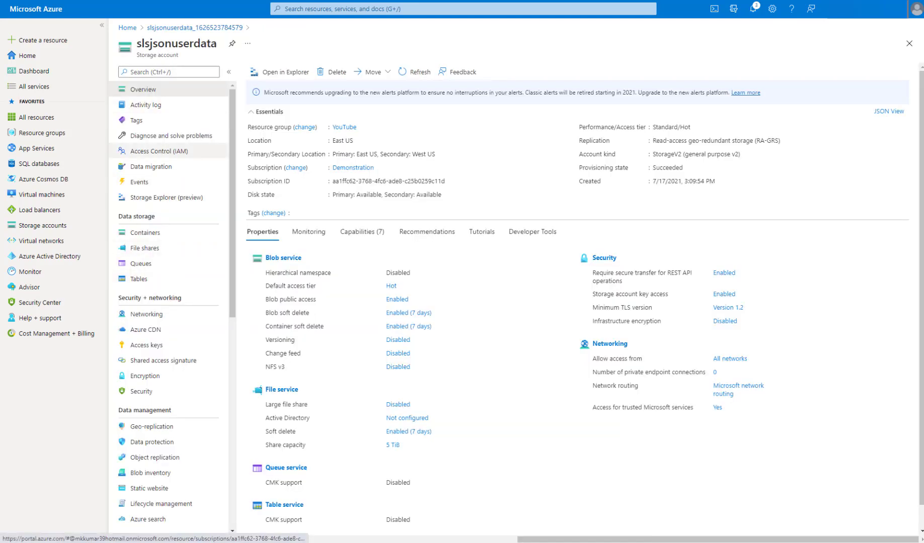
Copy the key1 access key from the slsjsonuserdata storage account, paste it as the connection's access key and create the connection.
{"action": "scroll", "coordinate": [151, 295], "scroll_direction": "down", "scroll_amount": 2}
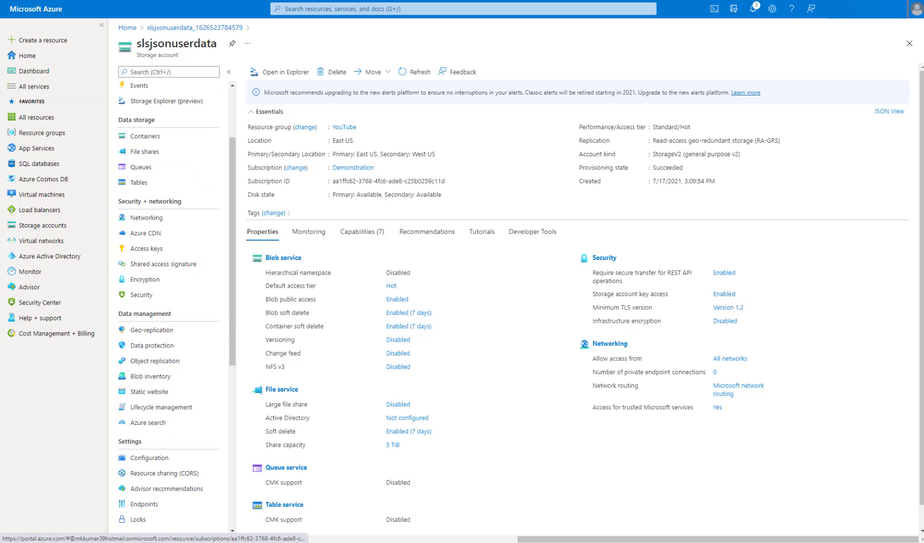
{"action": "left_click", "coordinate": [144, 248]}
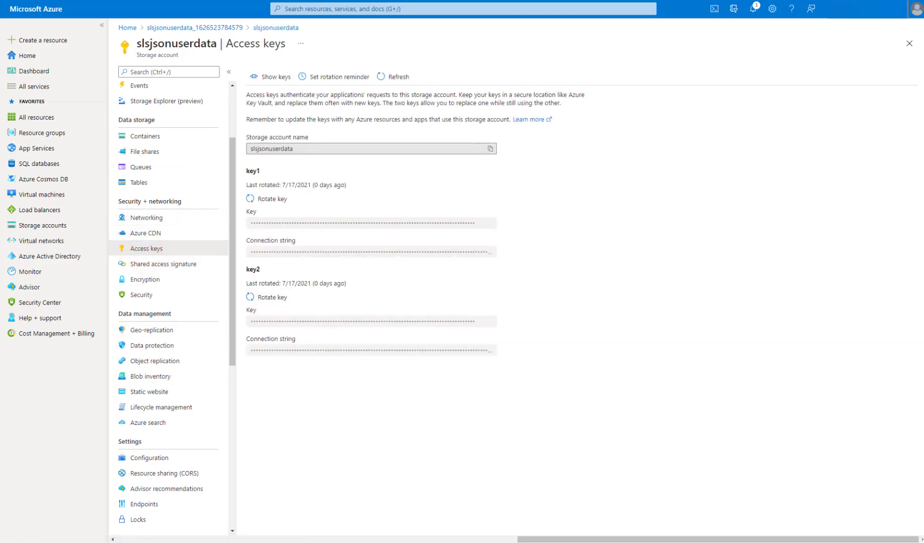
{"action": "left_click", "coordinate": [271, 76]}
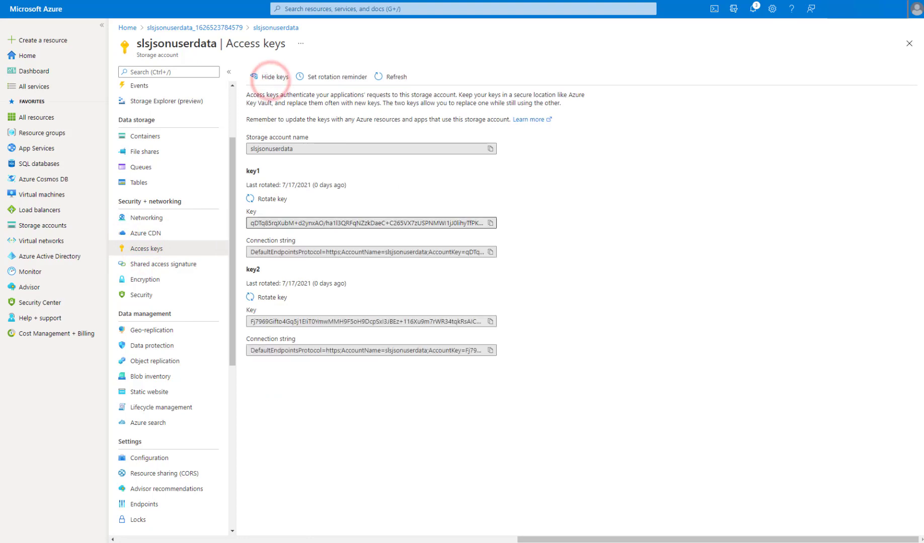
{"action": "left_click", "coordinate": [490, 223]}
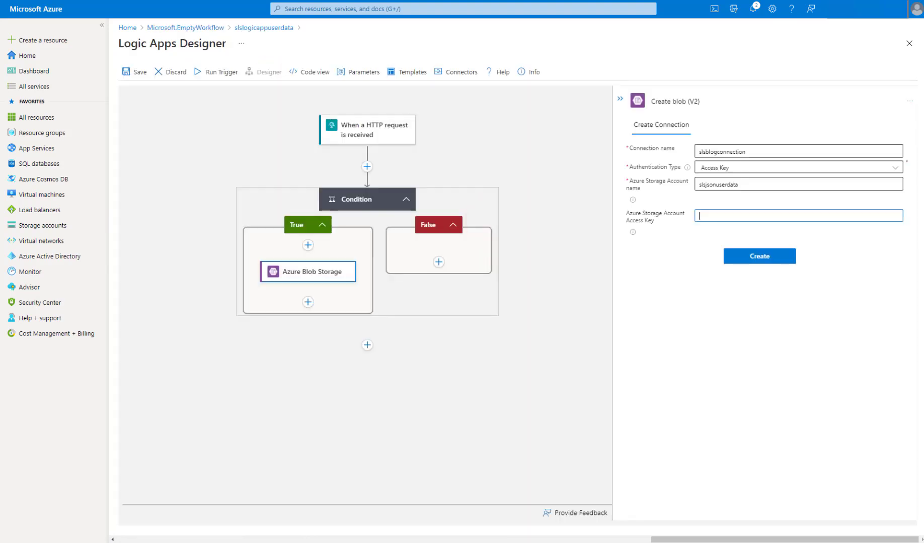
{"action": "key", "text": "ctrl+v"}
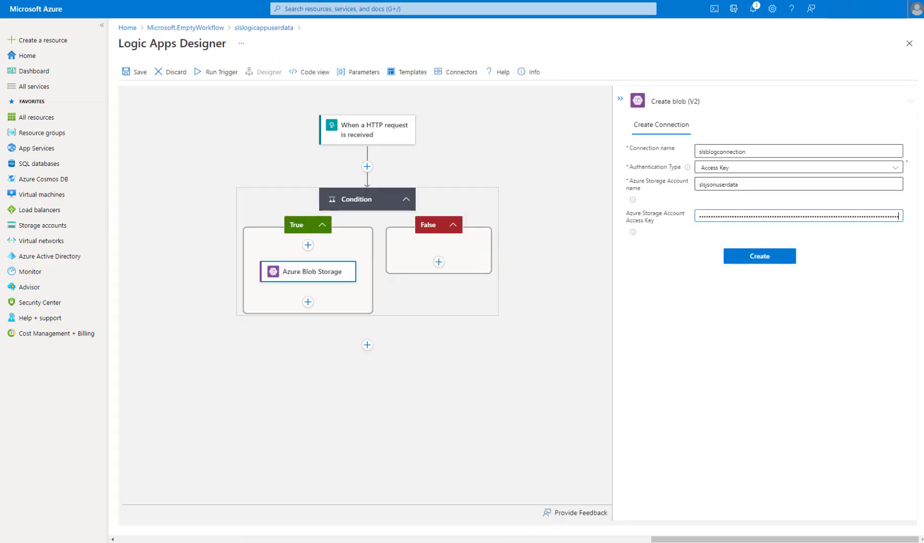
{"action": "left_click", "coordinate": [767, 257]}
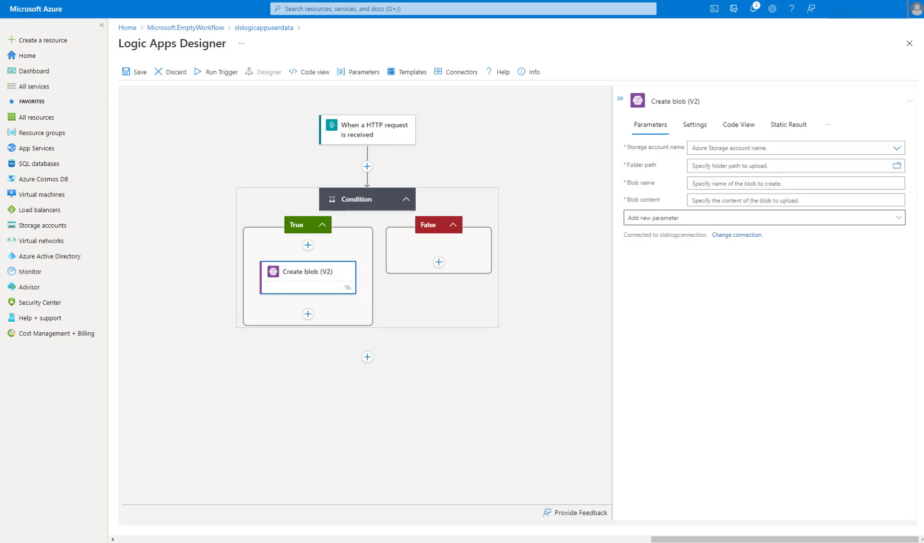
Set the Create blob action to use the connection settings' storage account (slsjsonuserdata) and the folder path /userdata.
{"action": "left_click", "coordinate": [896, 148]}
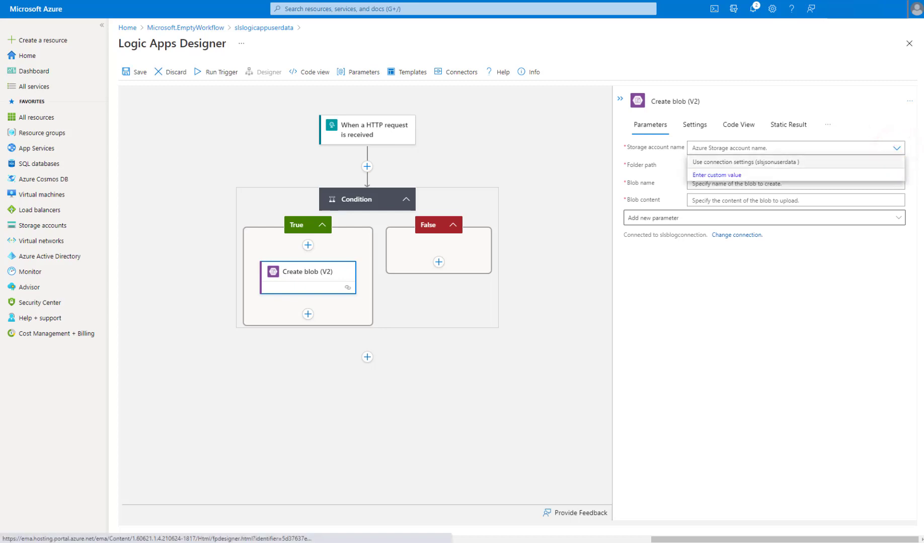
{"action": "left_click", "coordinate": [748, 162]}
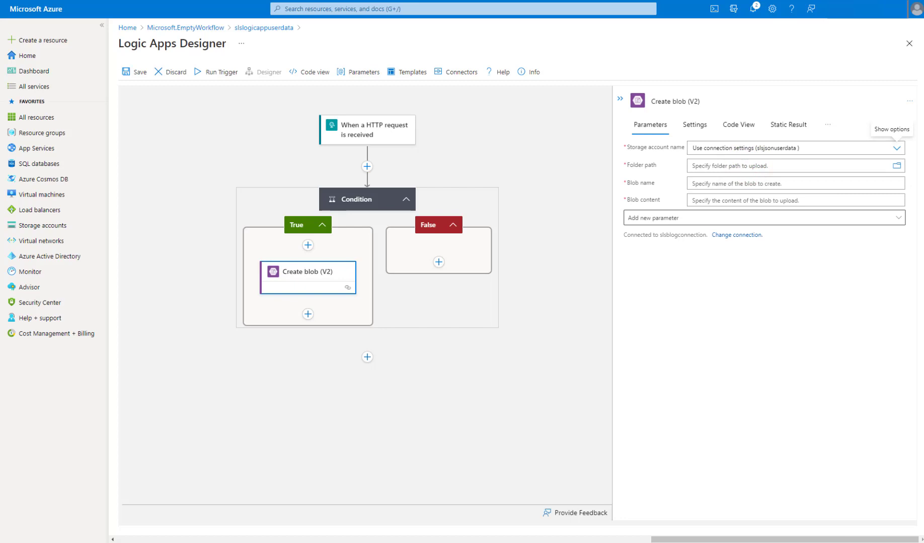
{"action": "left_click", "coordinate": [896, 165]}
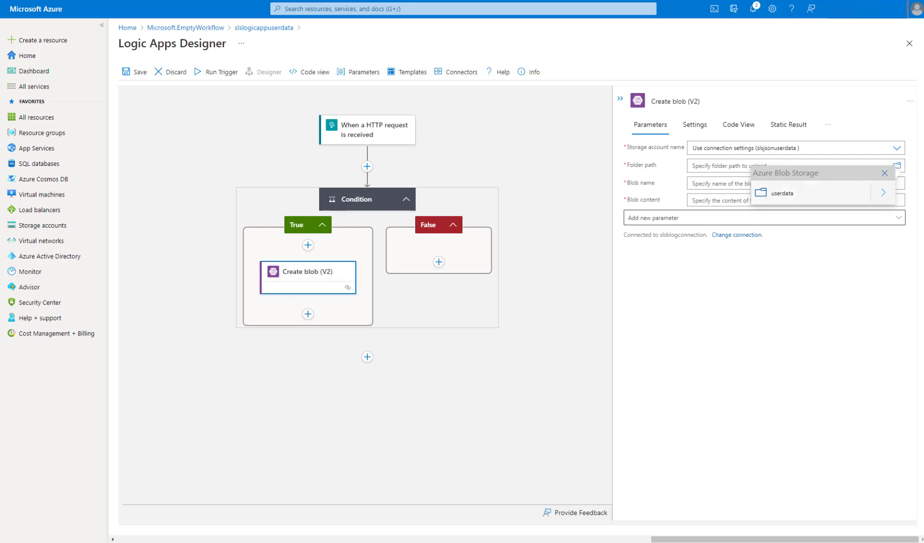
{"action": "left_click", "coordinate": [782, 194]}
{"action": "left_click", "coordinate": [782, 196]}
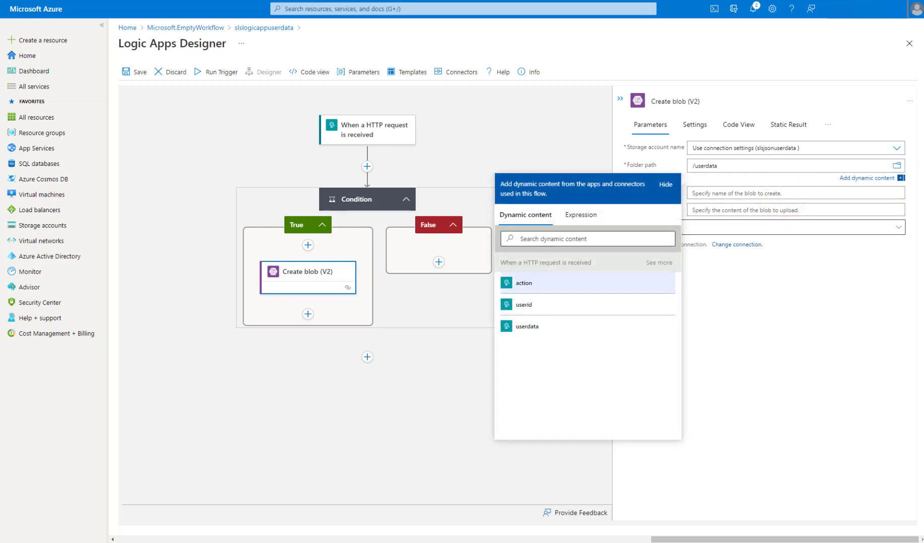
Check the storage account's containers and set the blob name to the trigger's userid dynamic content followed by .json.
{"action": "left_click", "coordinate": [735, 190]}
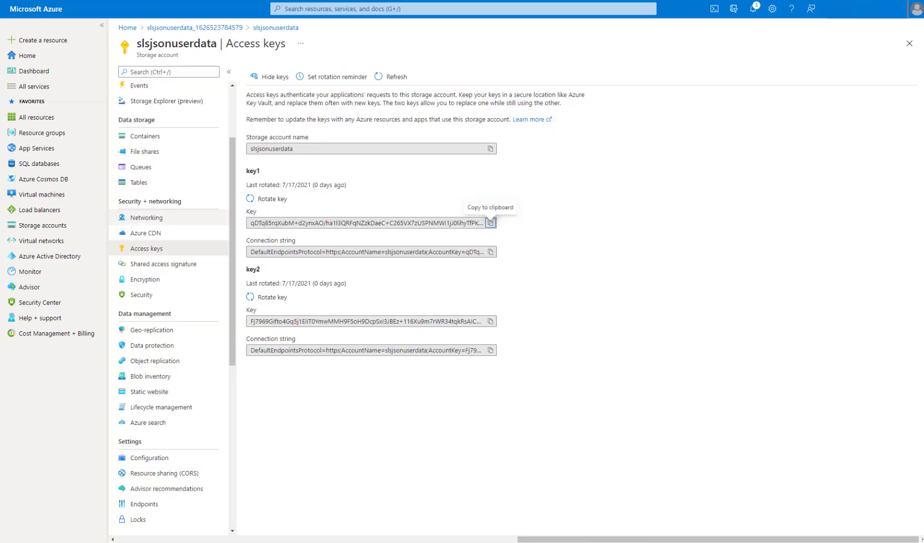
{"action": "left_click", "coordinate": [147, 136]}
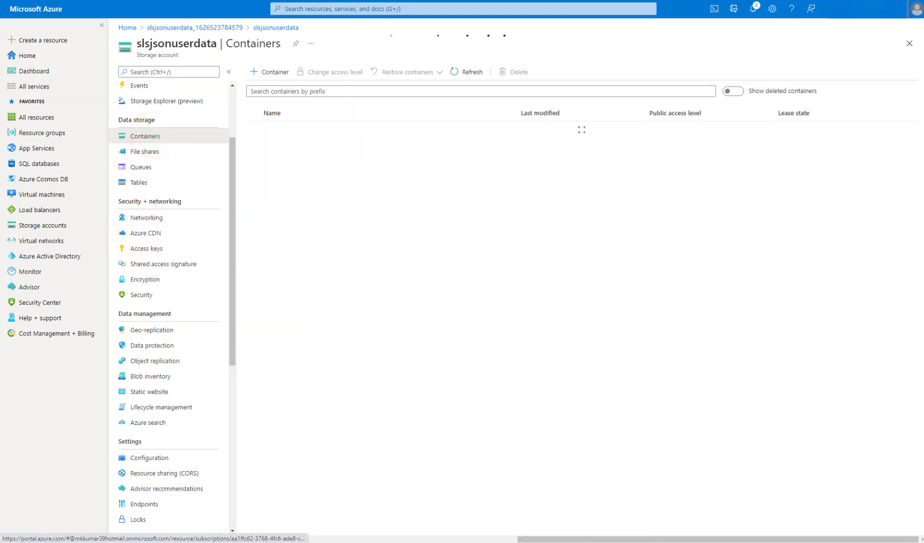
{"action": "left_click", "coordinate": [277, 144]}
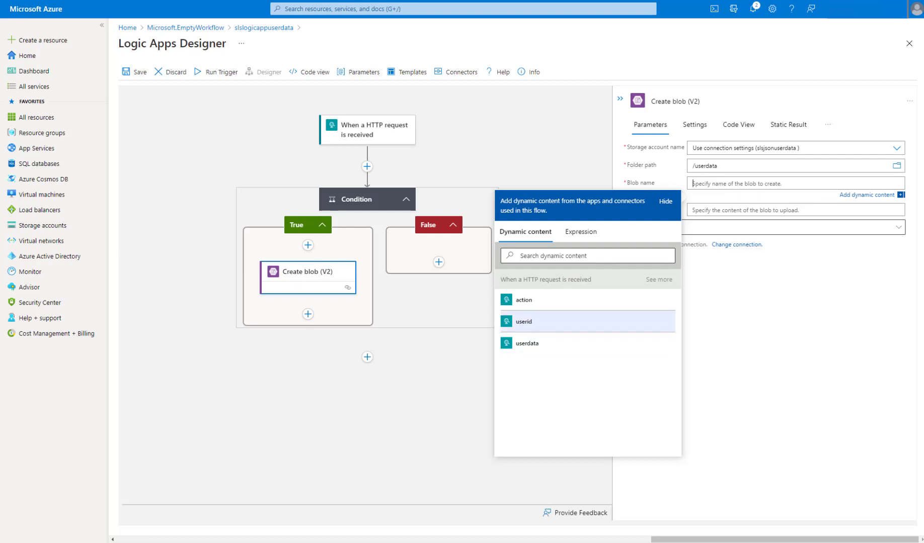
{"action": "left_click", "coordinate": [526, 321]}
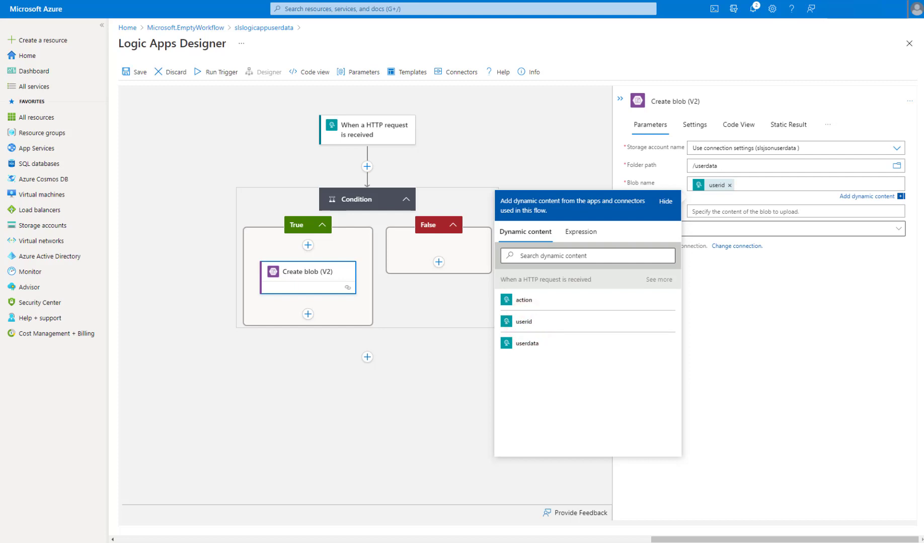
{"action": "type", "text": ".json"}
Set the Create blob action's blob content to the trigger's Body dynamic content and save the logic app.
{"action": "left_click", "coordinate": [718, 210]}
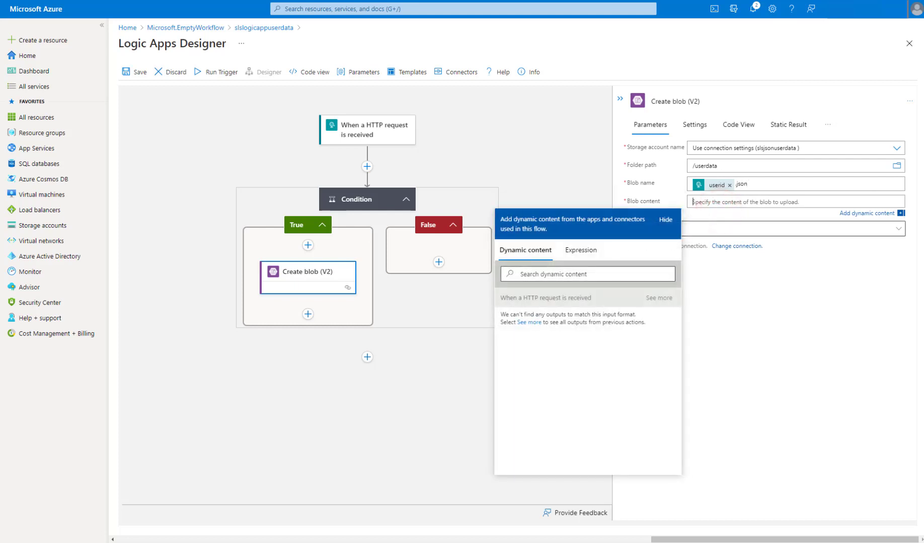
{"action": "left_click", "coordinate": [569, 279]}
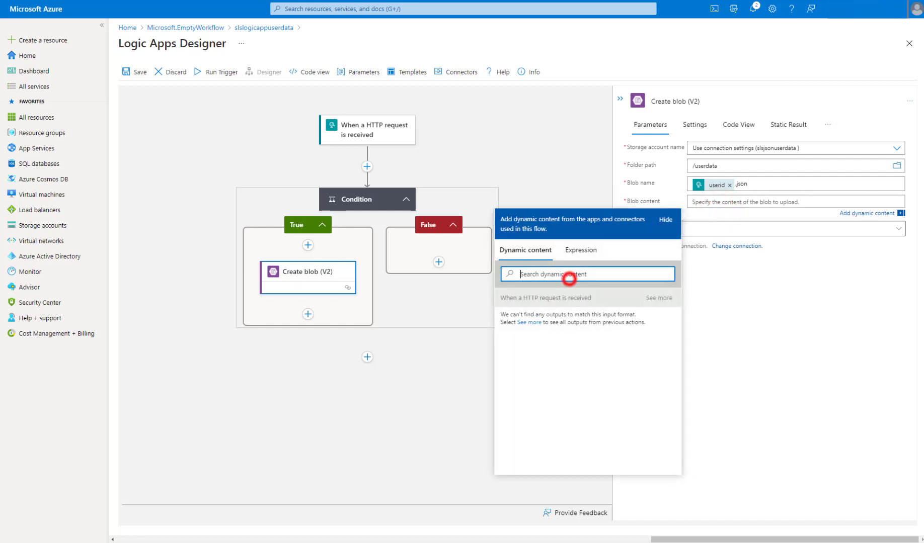
{"action": "type", "text": "bod"}
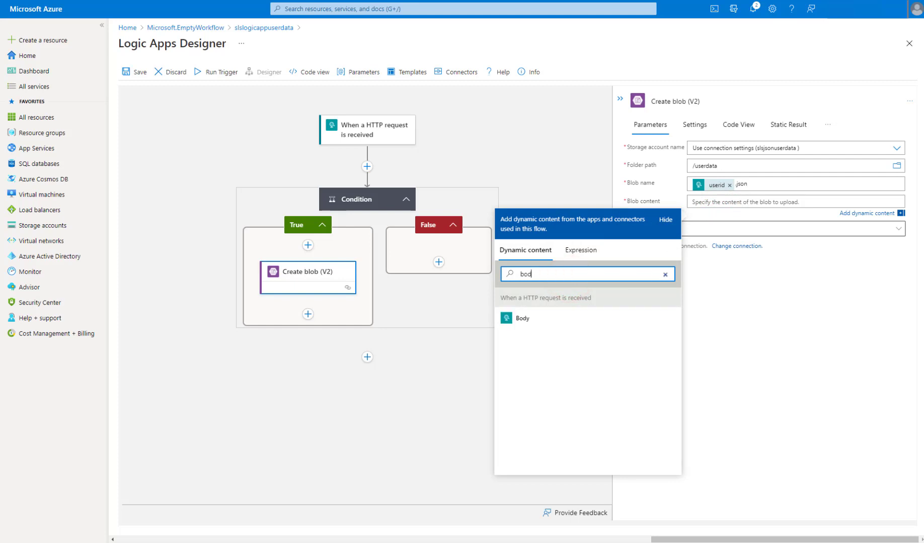
{"action": "left_click", "coordinate": [560, 320]}
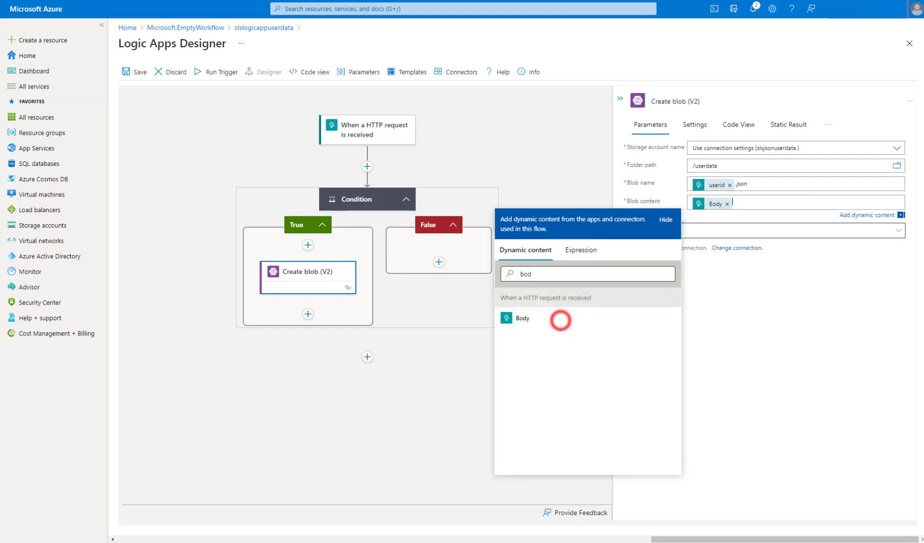
{"action": "left_click", "coordinate": [756, 215]}
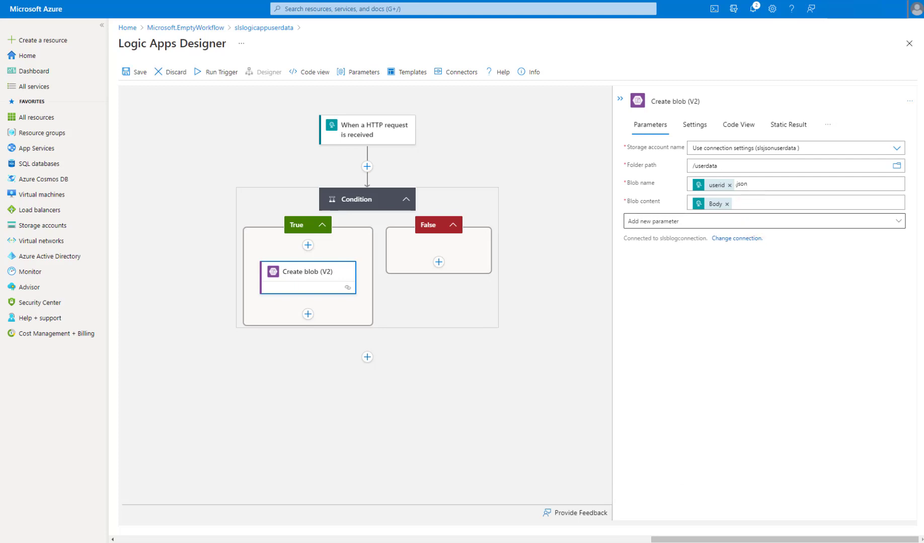
{"action": "left_click", "coordinate": [434, 375]}
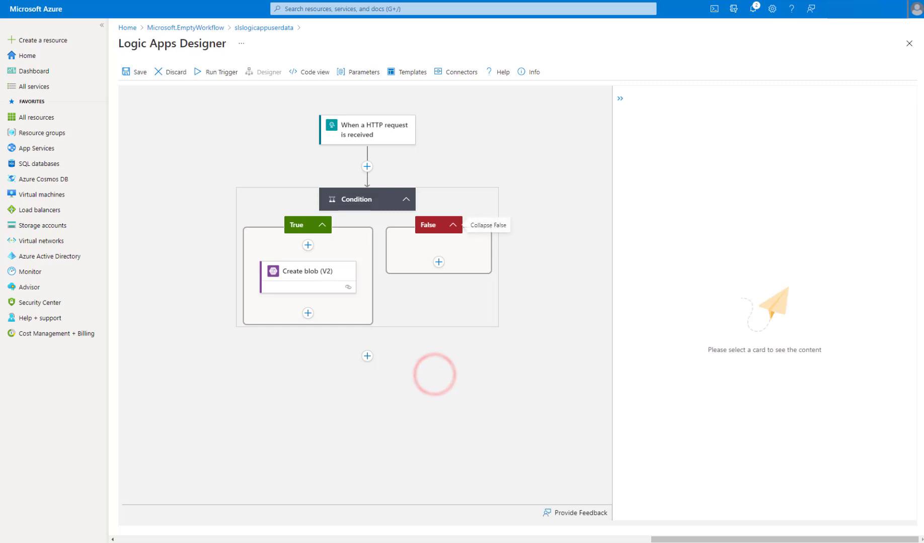
{"action": "left_click", "coordinate": [134, 71]}
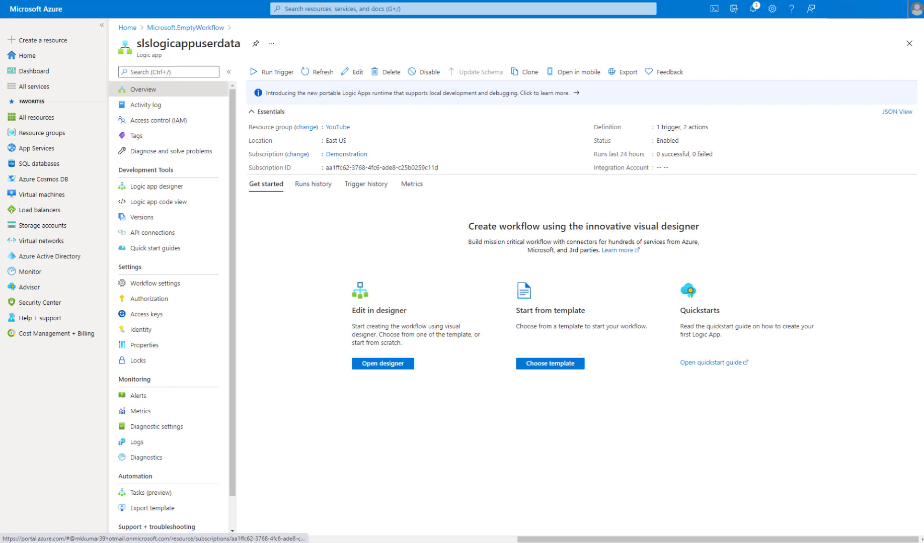
Open the logic app's trigger history to find its callback URL, and set the method of a new Postman request to POST.
{"action": "left_click", "coordinate": [157, 89]}
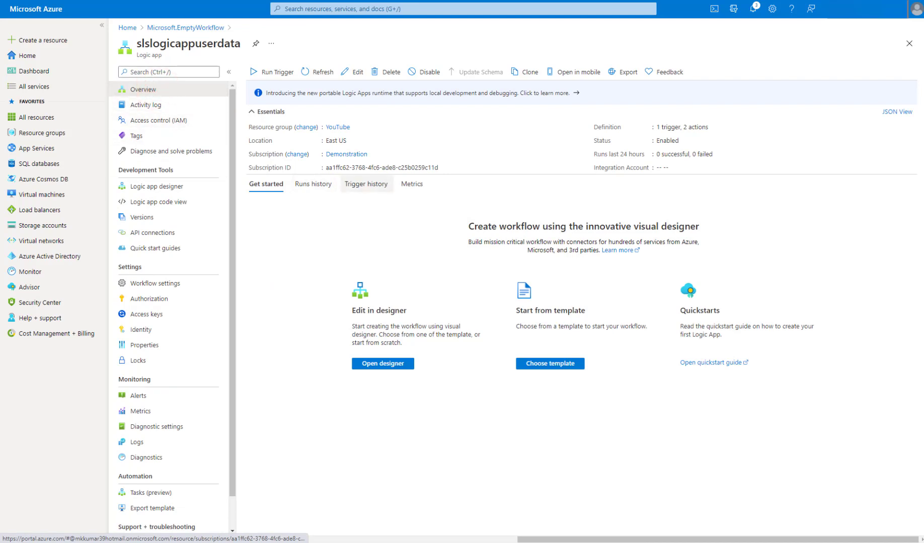
{"action": "left_click", "coordinate": [370, 184]}
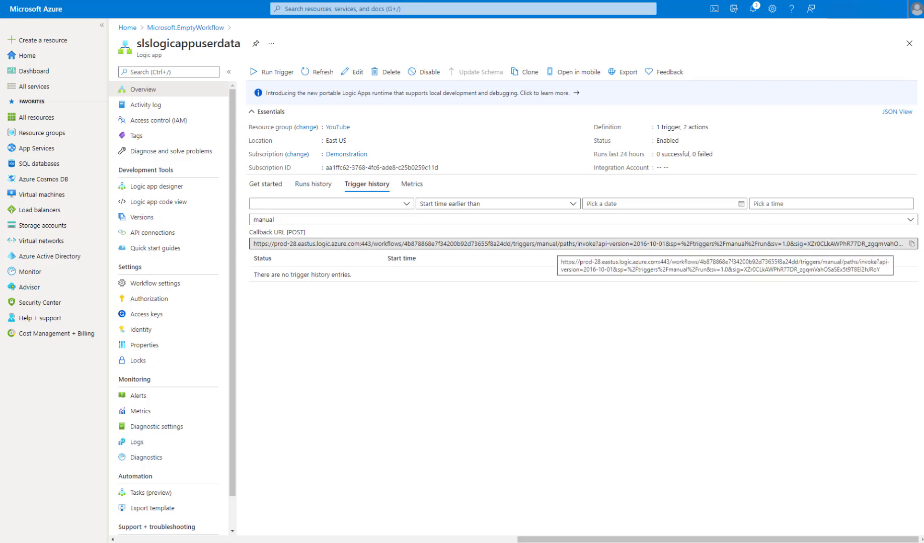
{"action": "key", "text": "alt+Tab"}
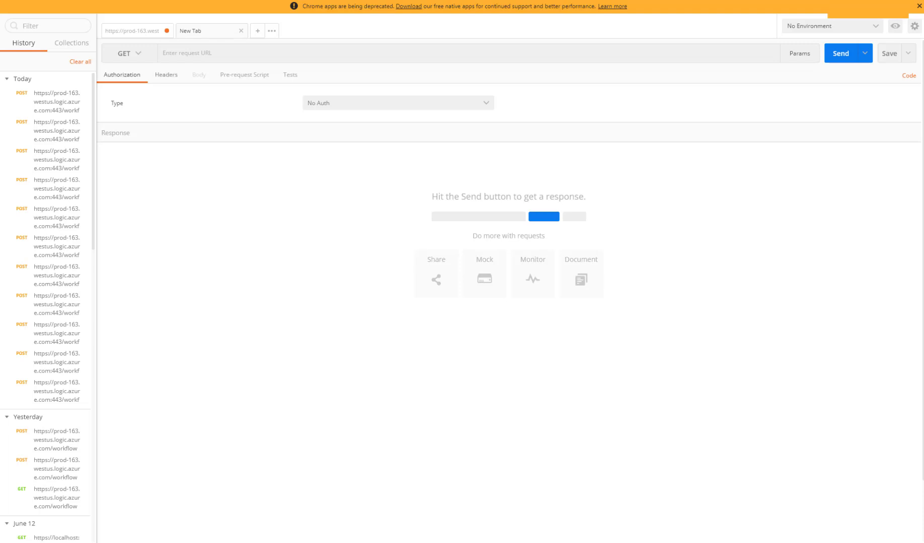
{"action": "left_click", "coordinate": [185, 50]}
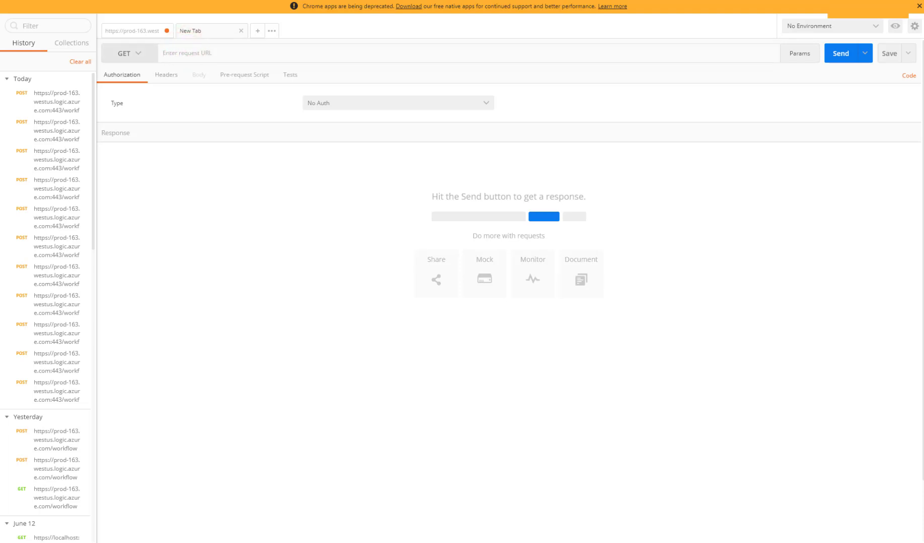
{"action": "left_click", "coordinate": [137, 52]}
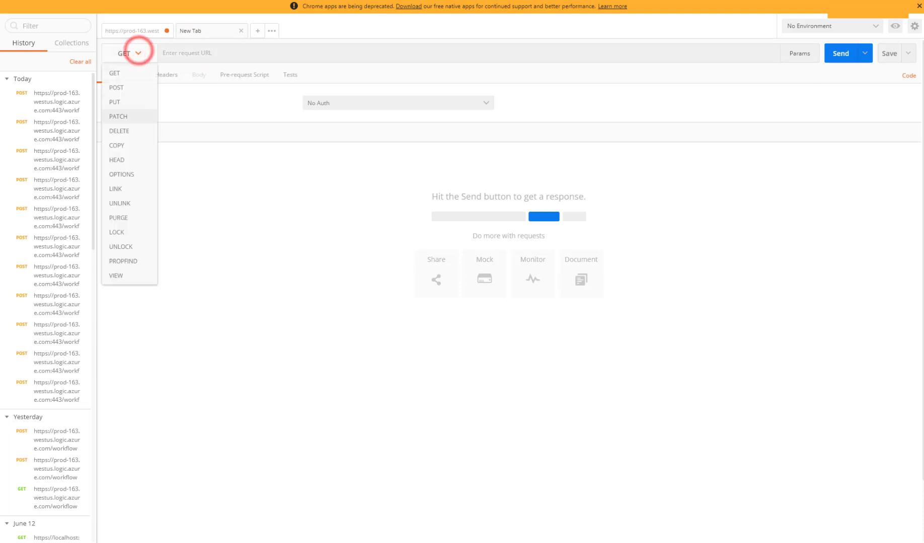
{"action": "left_click", "coordinate": [120, 88]}
{"action": "left_click", "coordinate": [191, 53]}
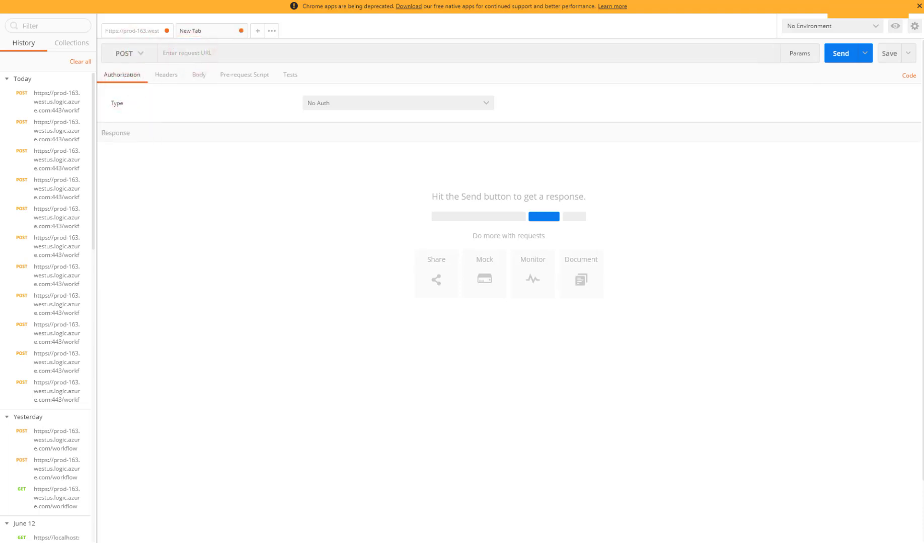
Copy the trigger's callback URL with its access signature from the Azure portal and paste it as the Postman request URL.
{"action": "key", "text": "alt+Tab"}
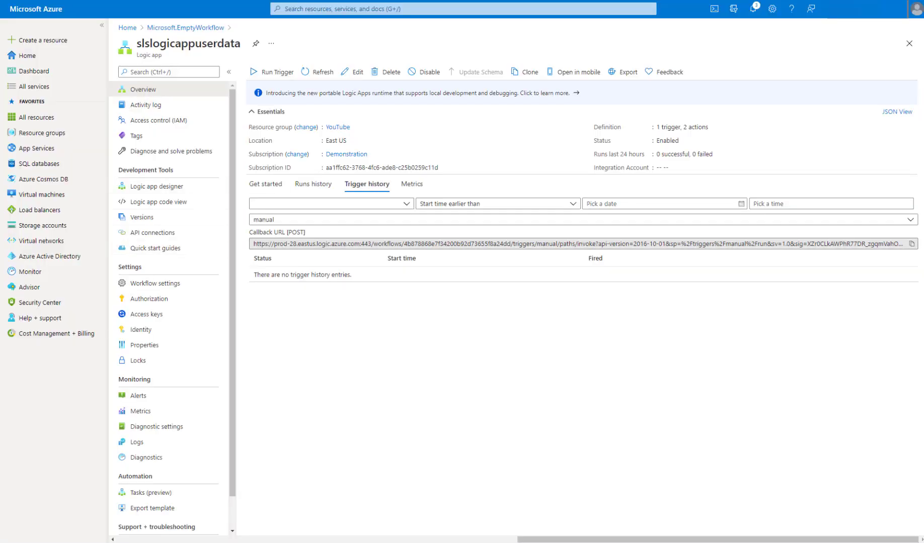
{"action": "left_click", "coordinate": [910, 244]}
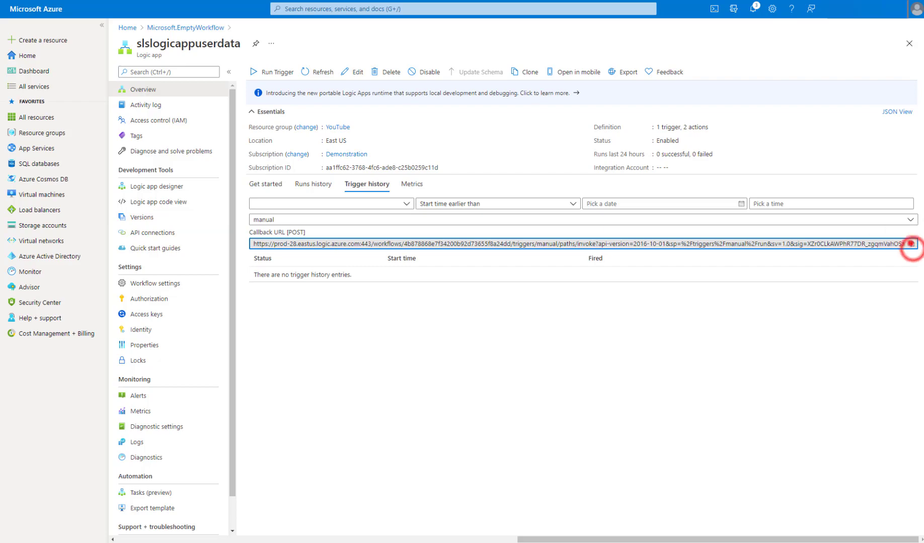
{"action": "key", "text": "alt+Tab"}
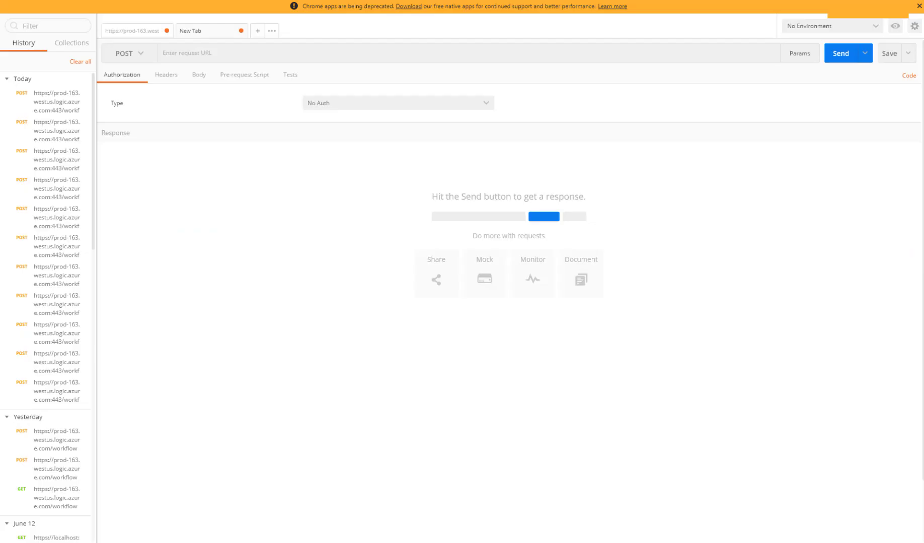
{"action": "key", "text": "ctrl+v"}
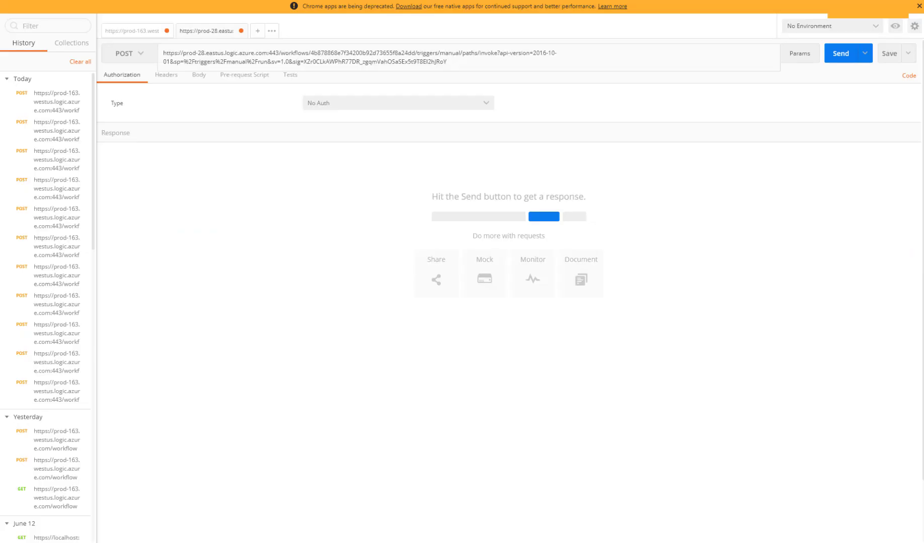
{"action": "left_click", "coordinate": [298, 223]}
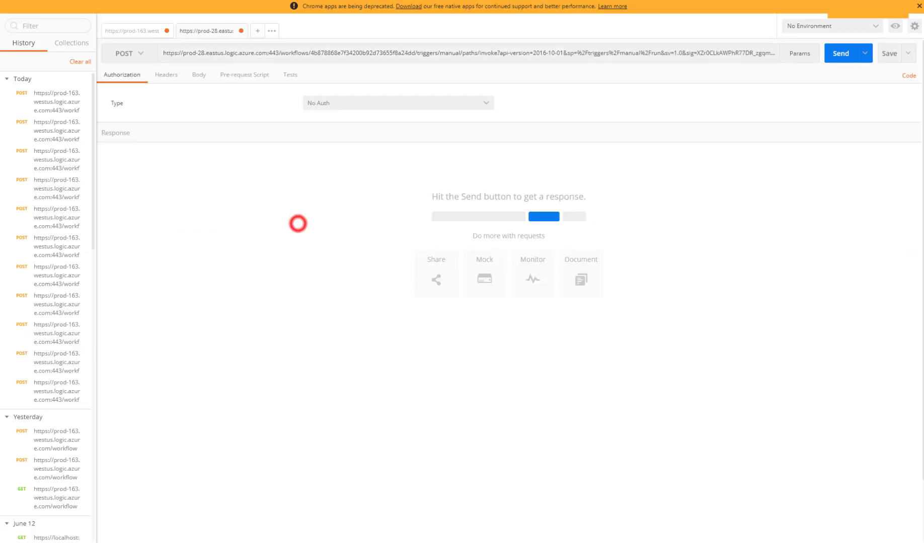
Add a Content-Type header with the value application/json to the POST request.
{"action": "left_click", "coordinate": [166, 75]}
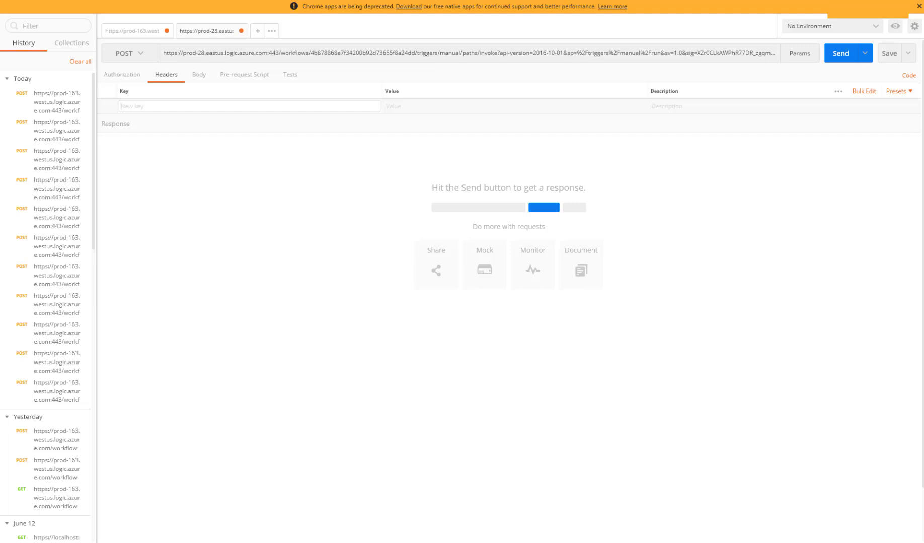
{"action": "key", "text": "alt+Tab"}
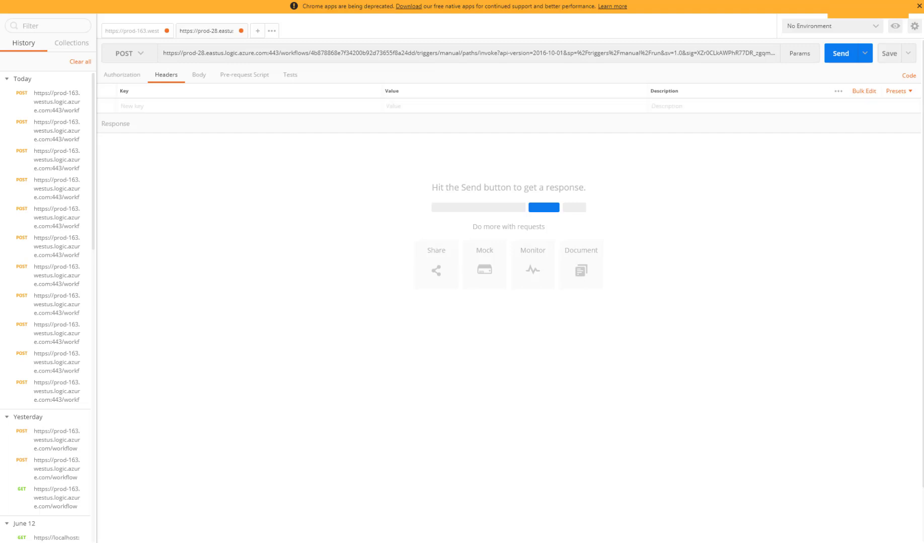
{"action": "left_click", "coordinate": [253, 105]}
{"action": "type", "text": "conte"}
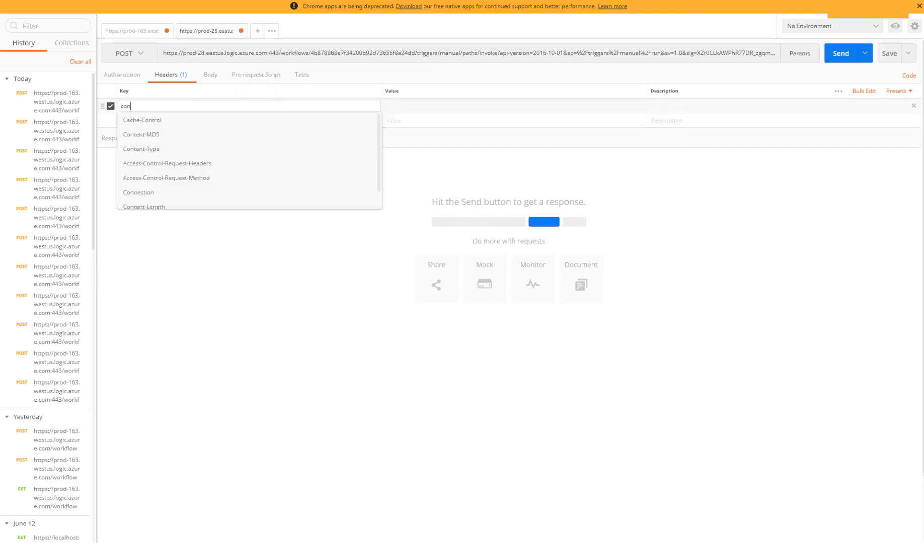
{"action": "key", "text": "Down"}
{"action": "key", "text": "Down"}
{"action": "key", "text": "Return"}
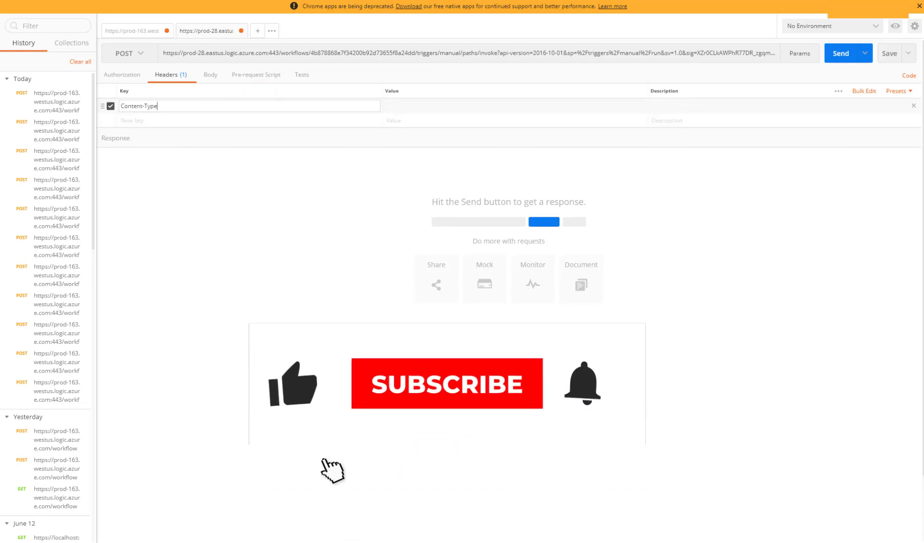
{"action": "type", "text": "appl"}
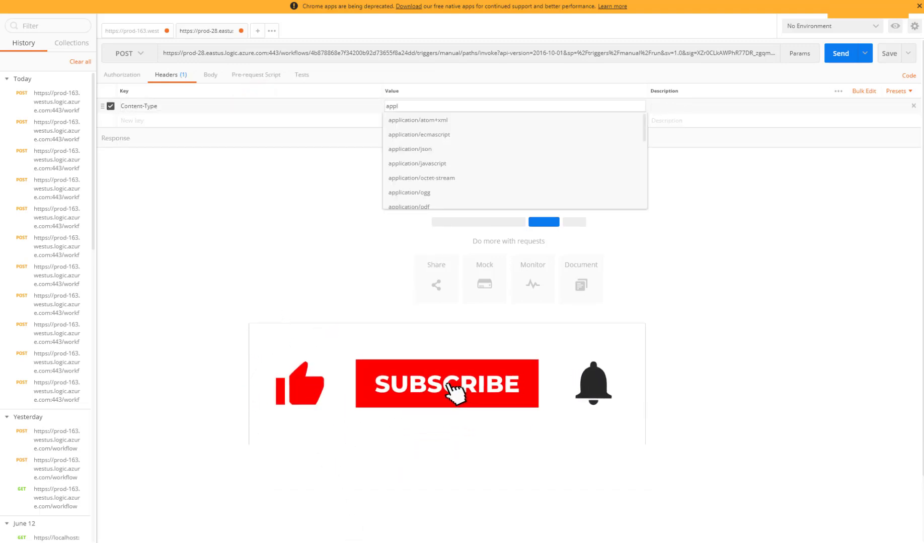
{"action": "key", "text": "Down"}
{"action": "key", "text": "Return"}
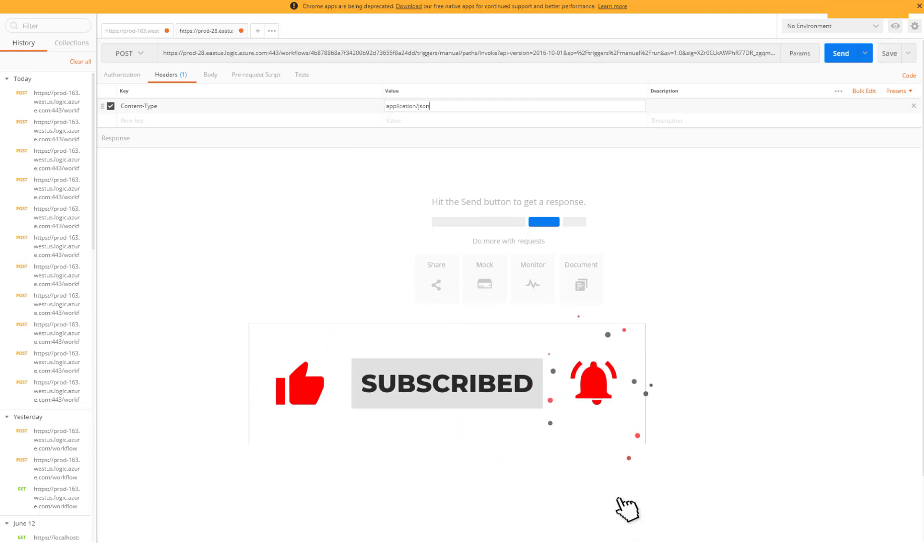
Enter a raw JSON request body with action create, a sample userid and userdata holding product1codeview values 8 and 6, without a leading blank line.
{"action": "left_click", "coordinate": [200, 76]}
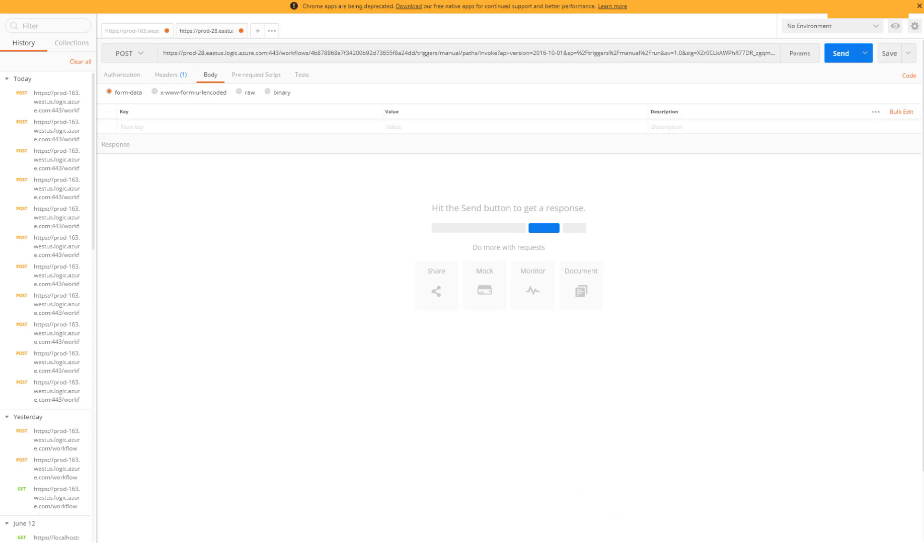
{"action": "left_click", "coordinate": [249, 93]}
{"action": "left_click", "coordinate": [210, 116]}
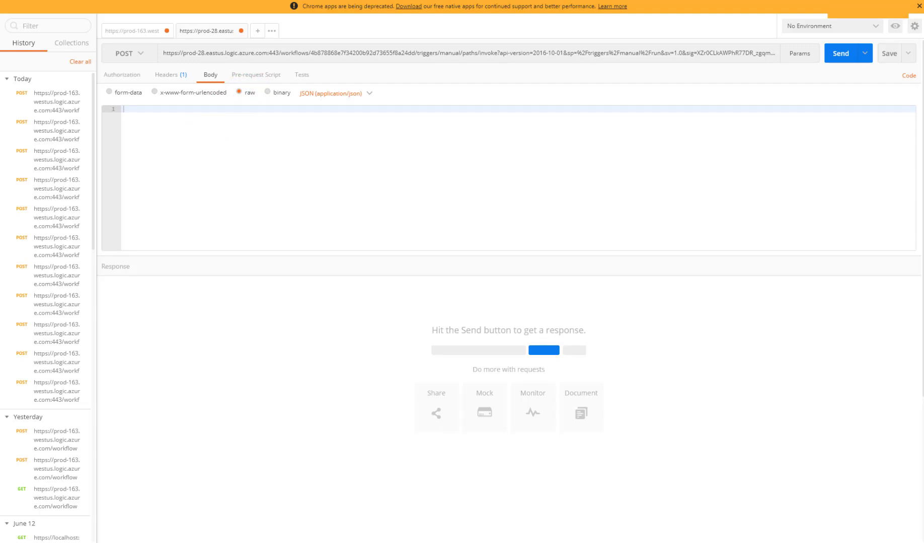
{"action": "left_click", "coordinate": [353, 160]}
{"action": "type", "text": "{     \"action\":\"create\",     \"userid\":\"1234\",     \"userdata\":\"{         \\\"product1codeview\\\":\\\"8\\\",         \\\"product1codeview\\\":\\\"6\\\"     }\" }"}
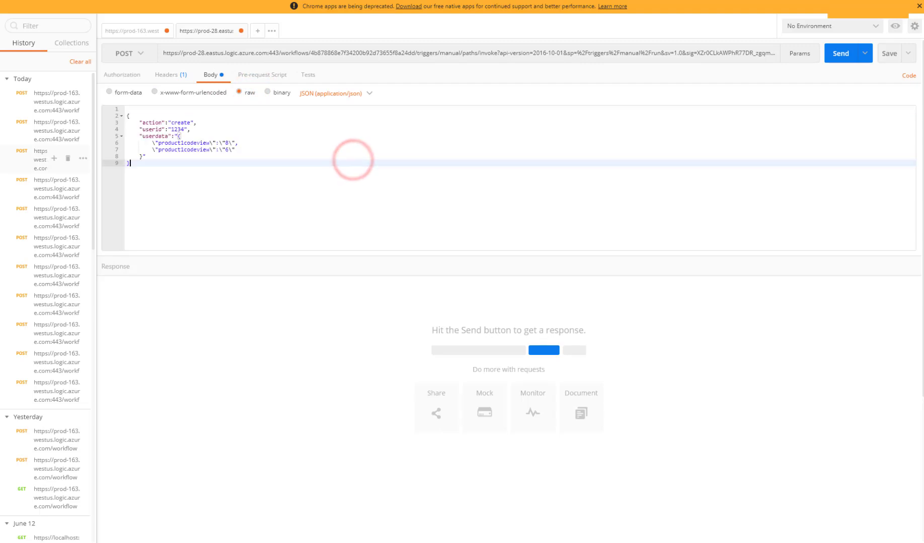
{"action": "left_click", "coordinate": [137, 110]}
{"action": "key", "text": "Delete"}
{"action": "key", "text": "Down"}
{"action": "key", "text": "Down"}
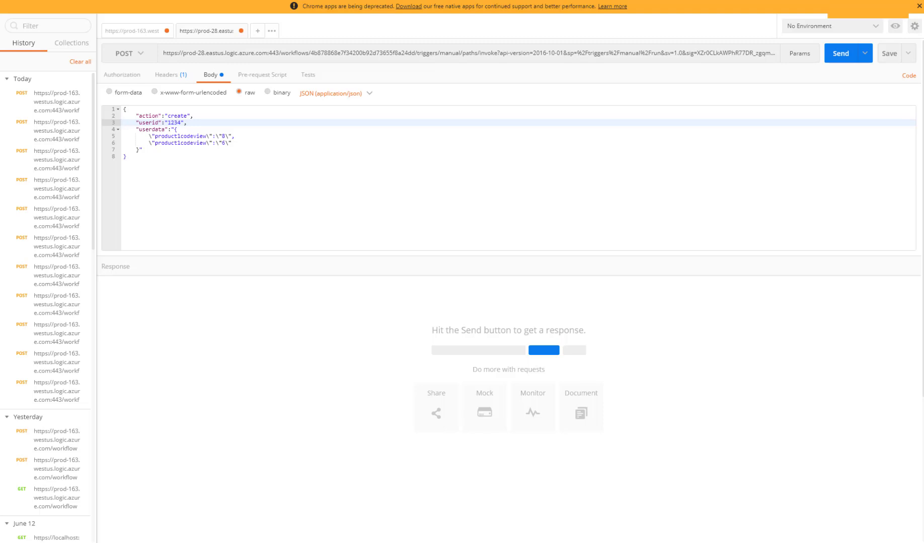
{"action": "left_click_drag", "start_coordinate": [148, 139], "coordinate": [233, 143]}
{"action": "left_click", "coordinate": [179, 159]}
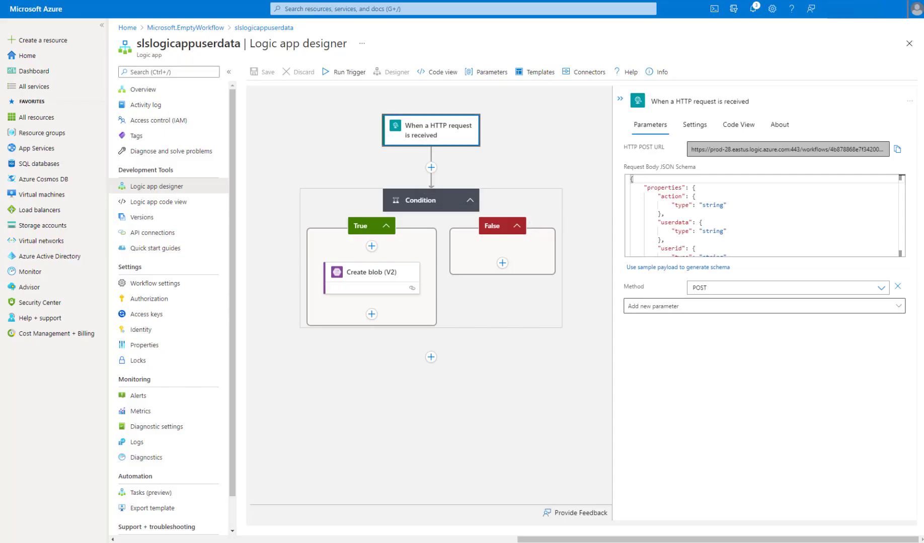
Set the Condition to check that the HTTP trigger's action value is equal to create, and save the logic app.
{"action": "left_click", "coordinate": [284, 138]}
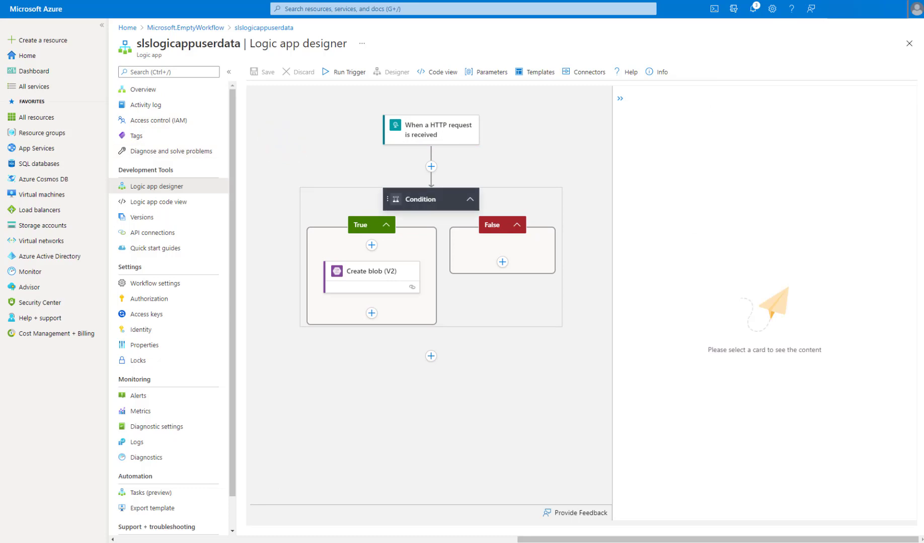
{"action": "left_click", "coordinate": [429, 197]}
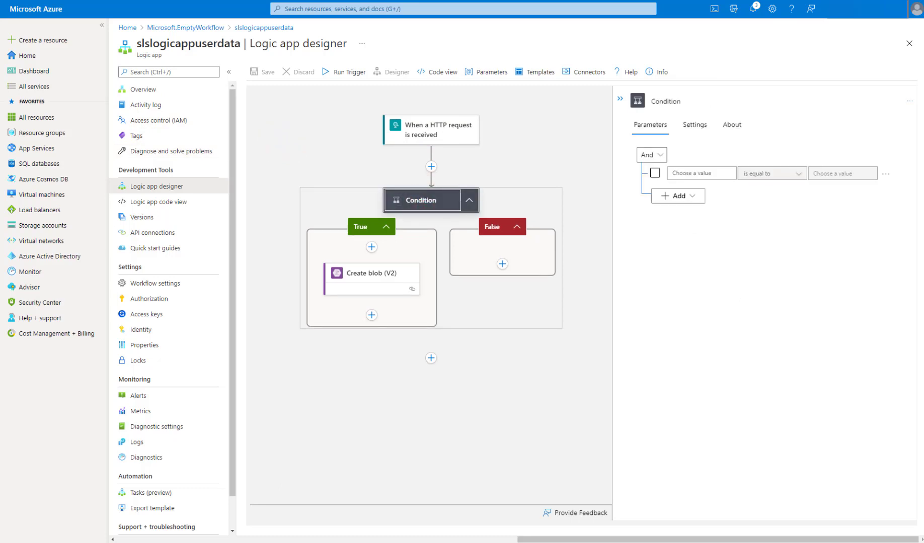
{"action": "left_click", "coordinate": [694, 174]}
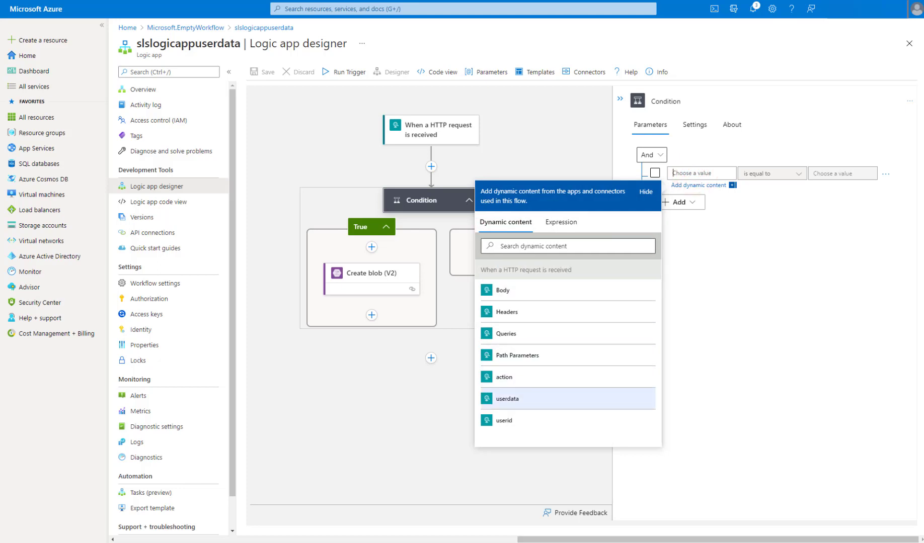
{"action": "left_click", "coordinate": [703, 172]}
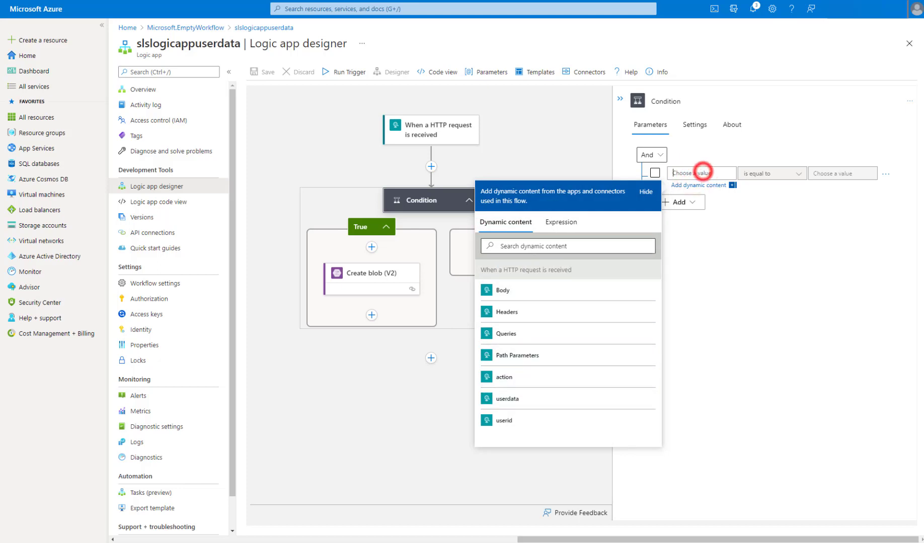
{"action": "type", "text": "ac"}
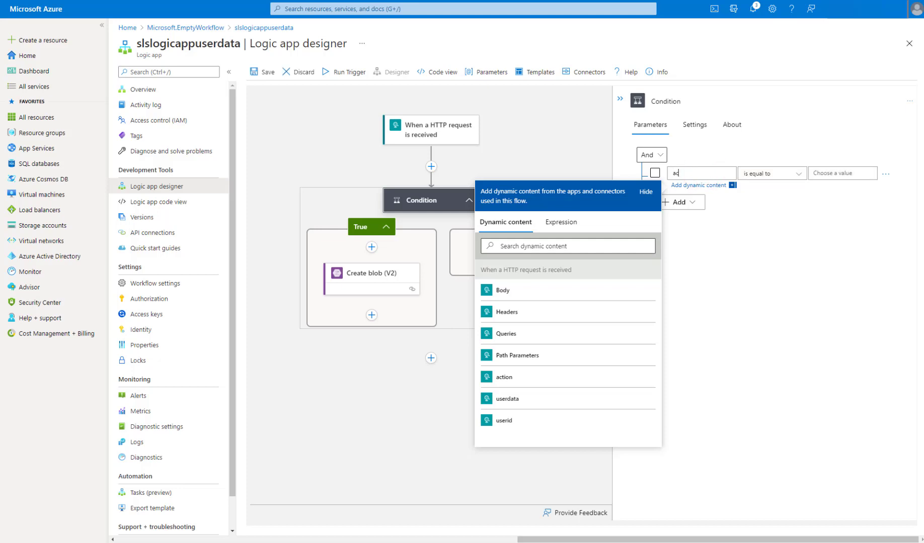
{"action": "left_click", "coordinate": [498, 377]}
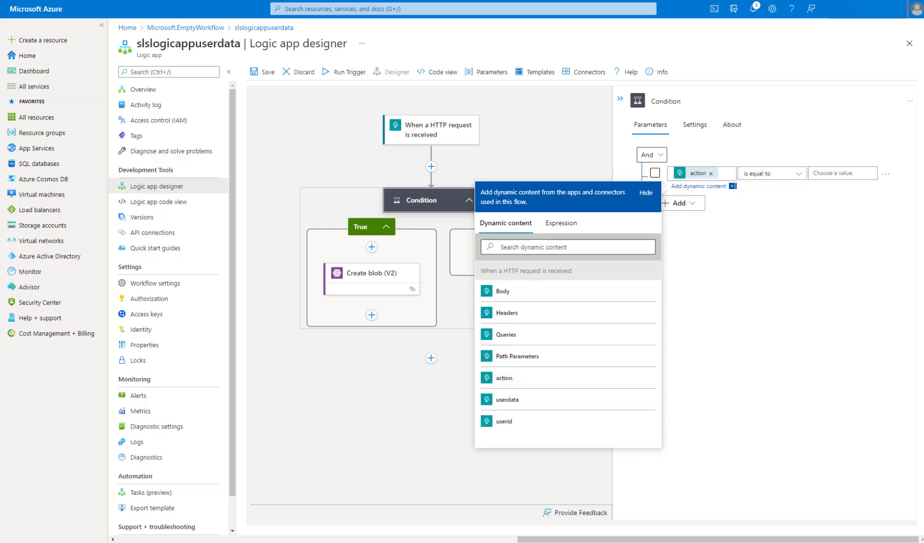
{"action": "left_click", "coordinate": [833, 174]}
{"action": "type", "text": "create"}
{"action": "left_click", "coordinate": [862, 269]}
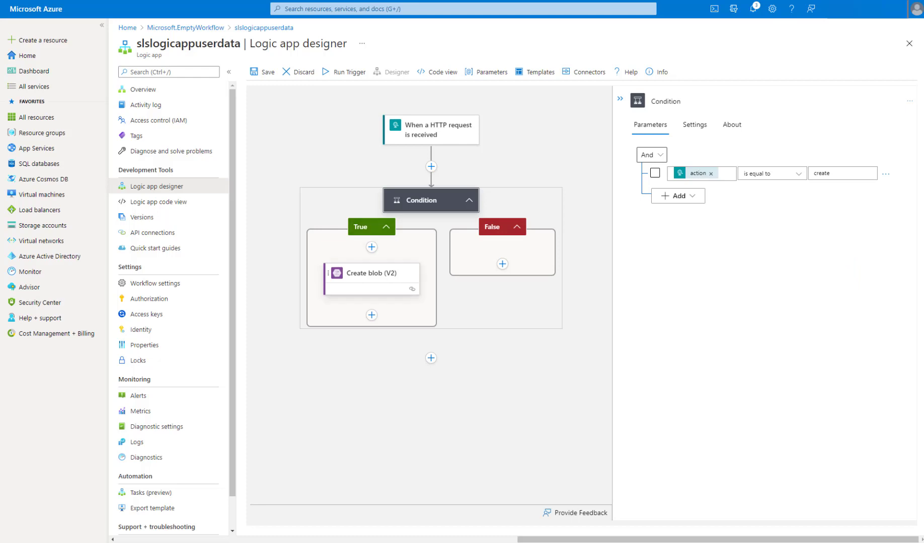
{"action": "left_click", "coordinate": [263, 72]}
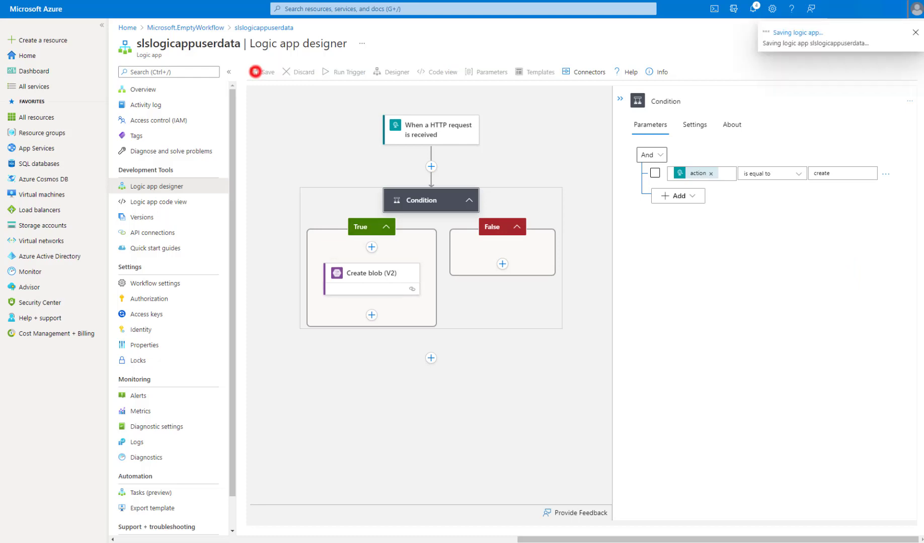
Switch to Postman, send the POST request, and check the resulting run in the logic app's runs history in the Azure portal.
{"action": "key", "text": "alt+Tab"}
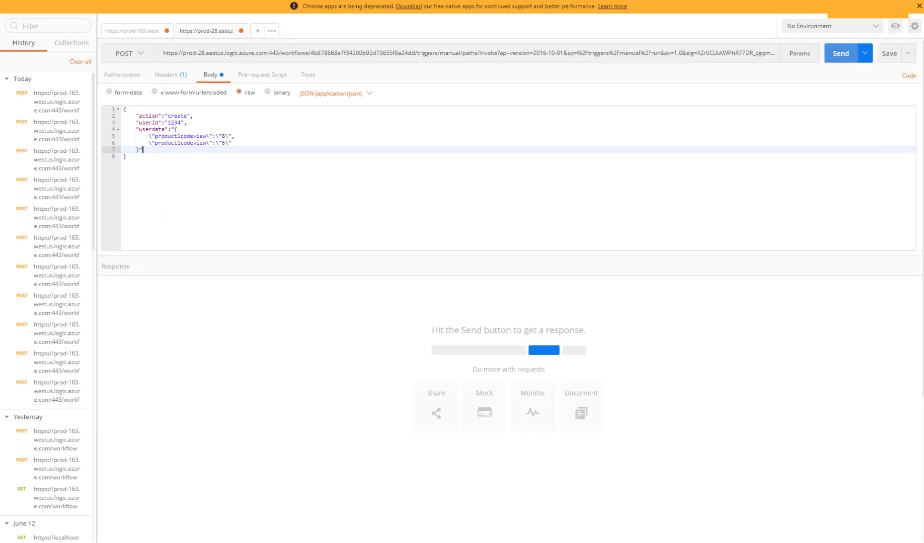
{"action": "left_click", "coordinate": [840, 53]}
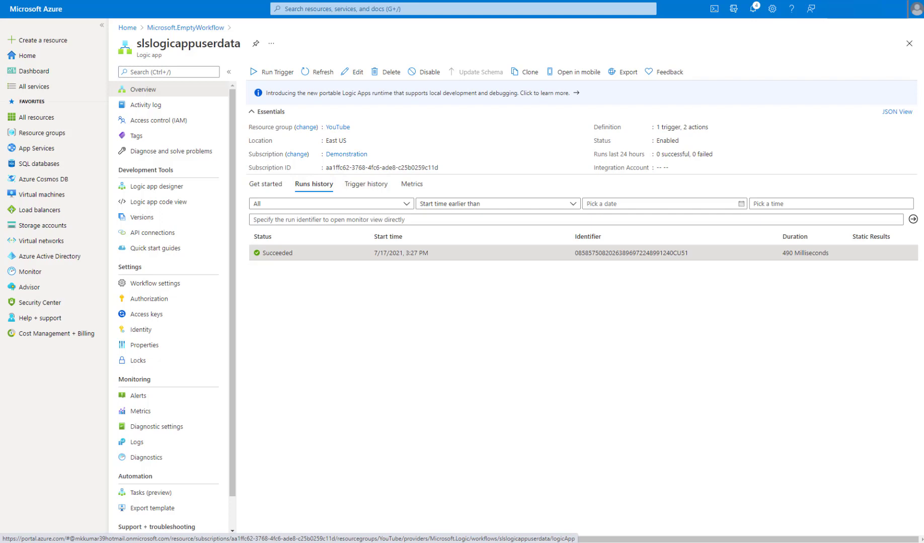
{"action": "left_click", "coordinate": [251, 253]}
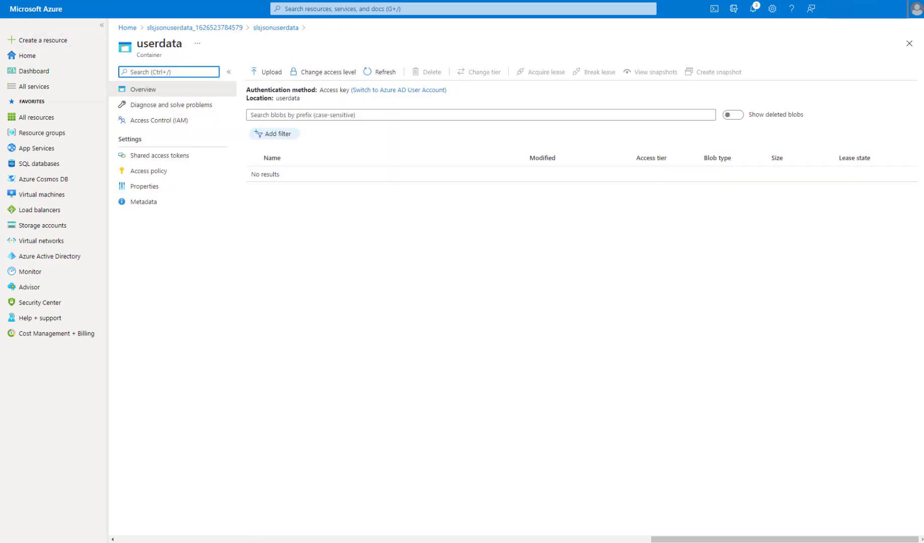
Refresh the userdata blob container and download the 1234.json blob from its details.
{"action": "left_click", "coordinate": [357, 281]}
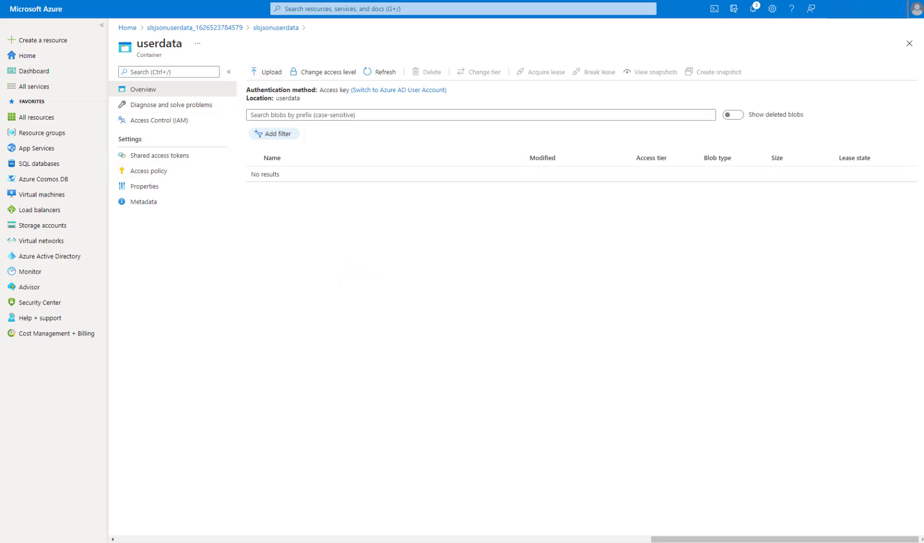
{"action": "left_click", "coordinate": [380, 70]}
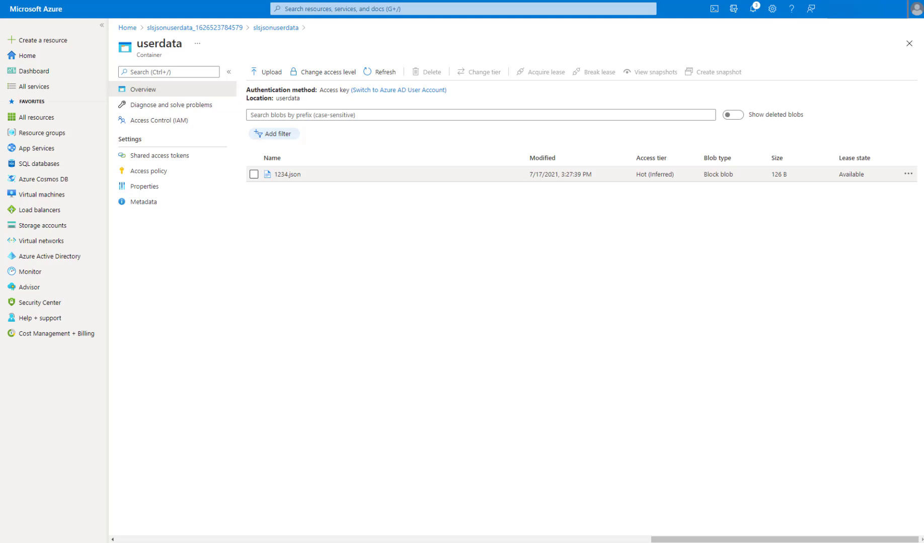
{"action": "left_click", "coordinate": [284, 174]}
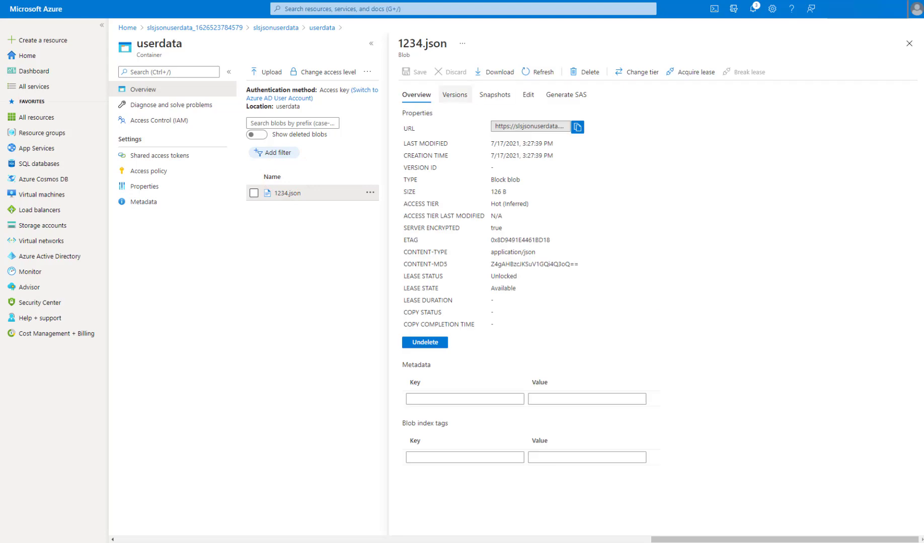
{"action": "left_click", "coordinate": [493, 72]}
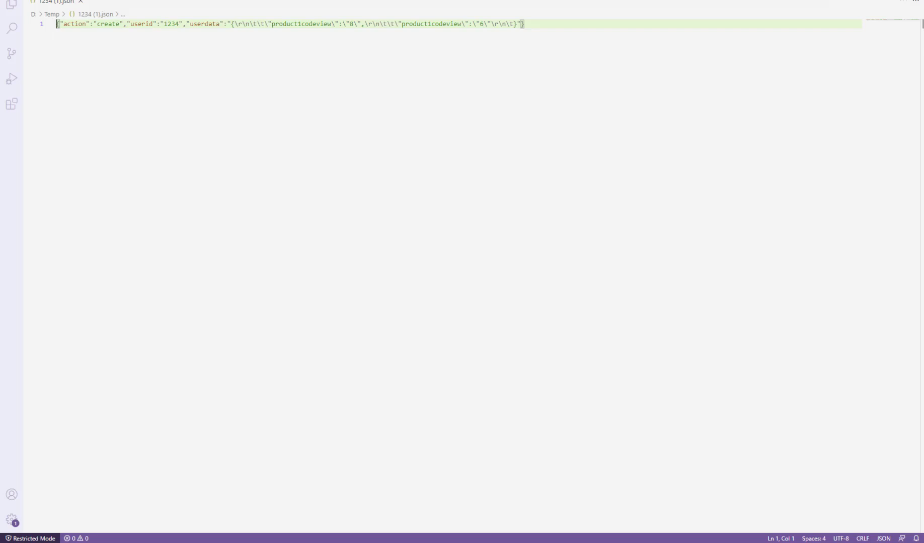
Examine the action and userid values in the downloaded JSON file in Visual Studio Code.
{"action": "left_click", "coordinate": [340, 118]}
{"action": "left_click", "coordinate": [100, 25]}
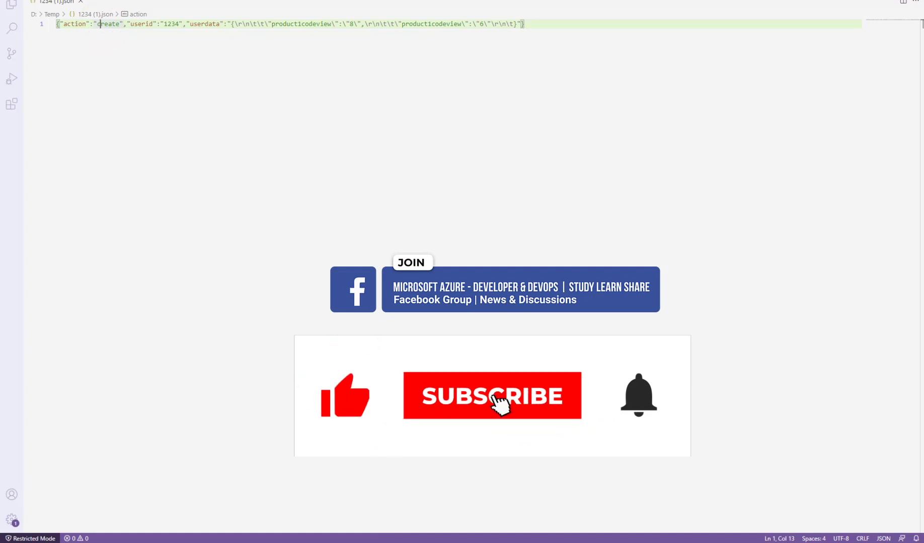
{"action": "left_click", "coordinate": [107, 25]}
{"action": "double_click", "coordinate": [169, 25]}
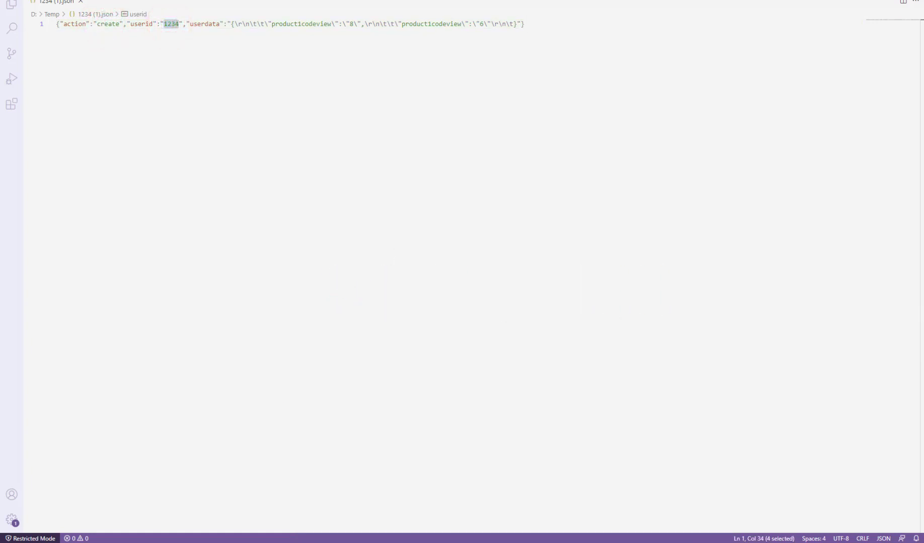